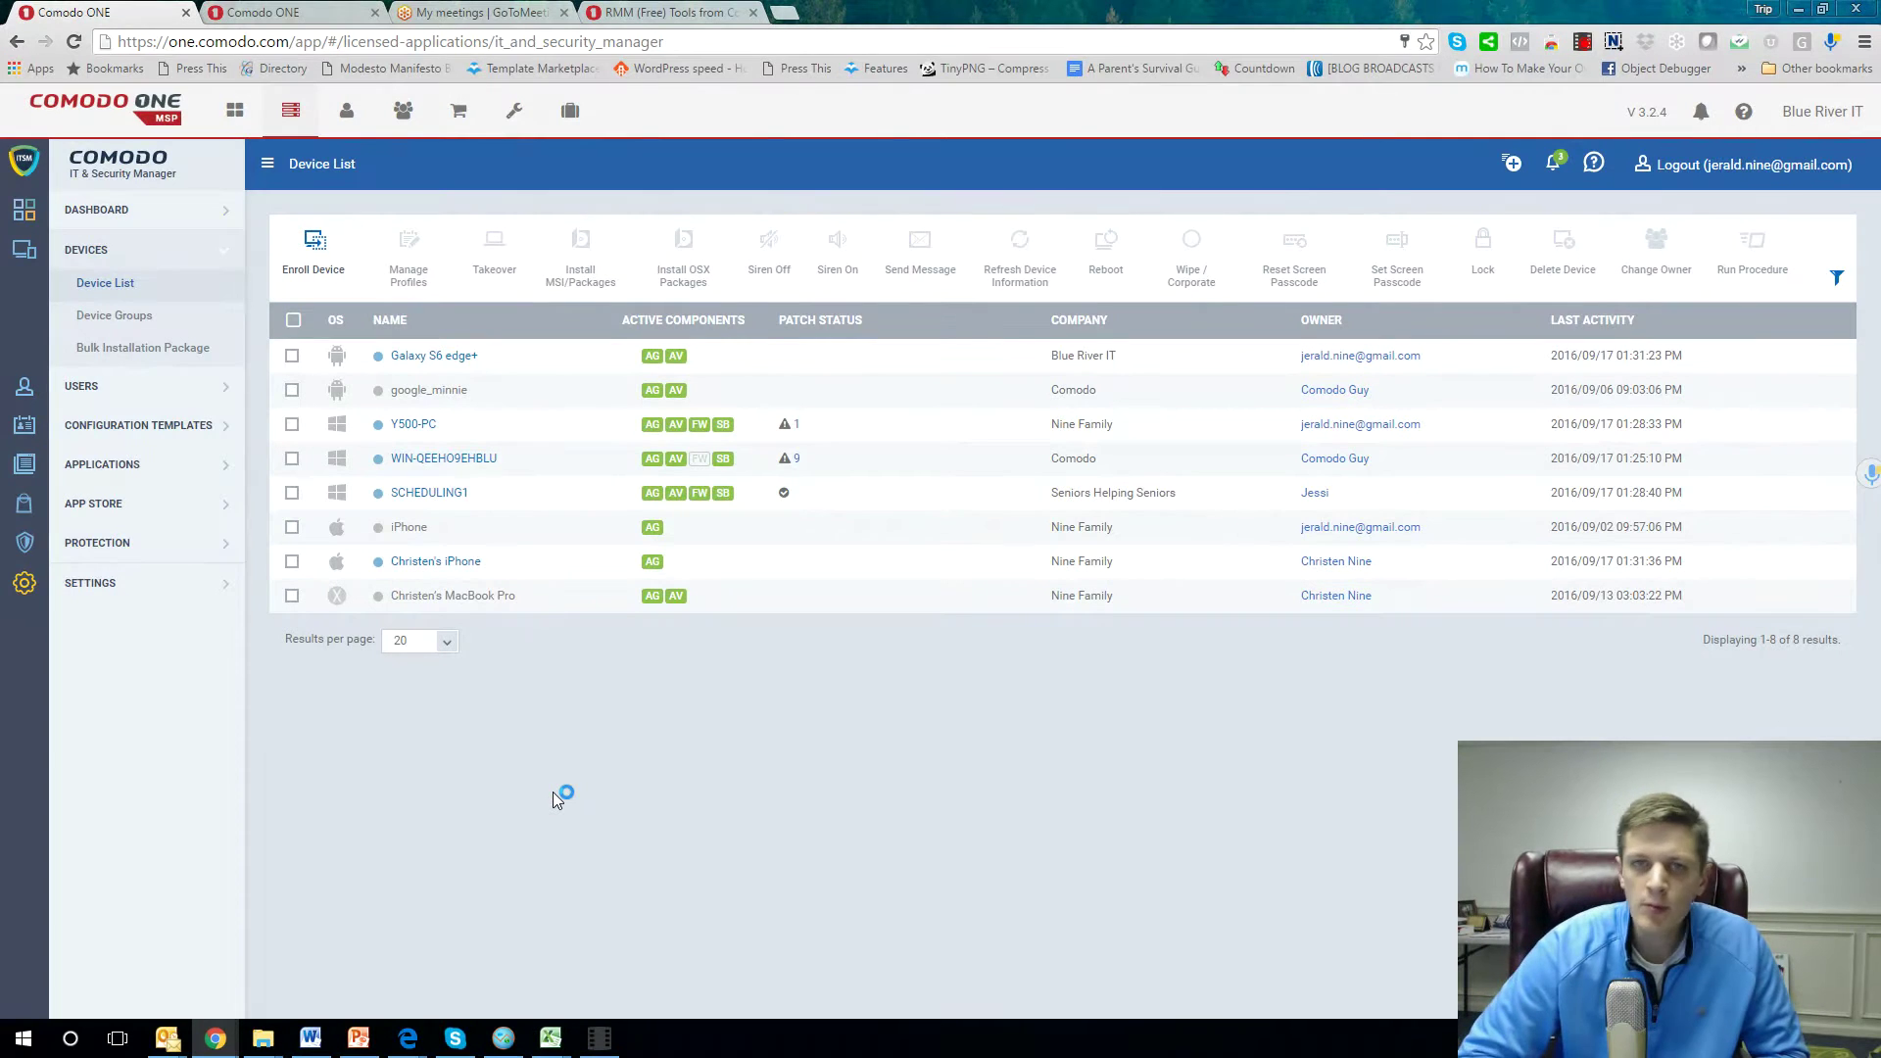
Open the iOS App Catalog under App Store, showing the free, mandatory ITSM app.
{"action": "left_click", "coordinate": [111, 507]}
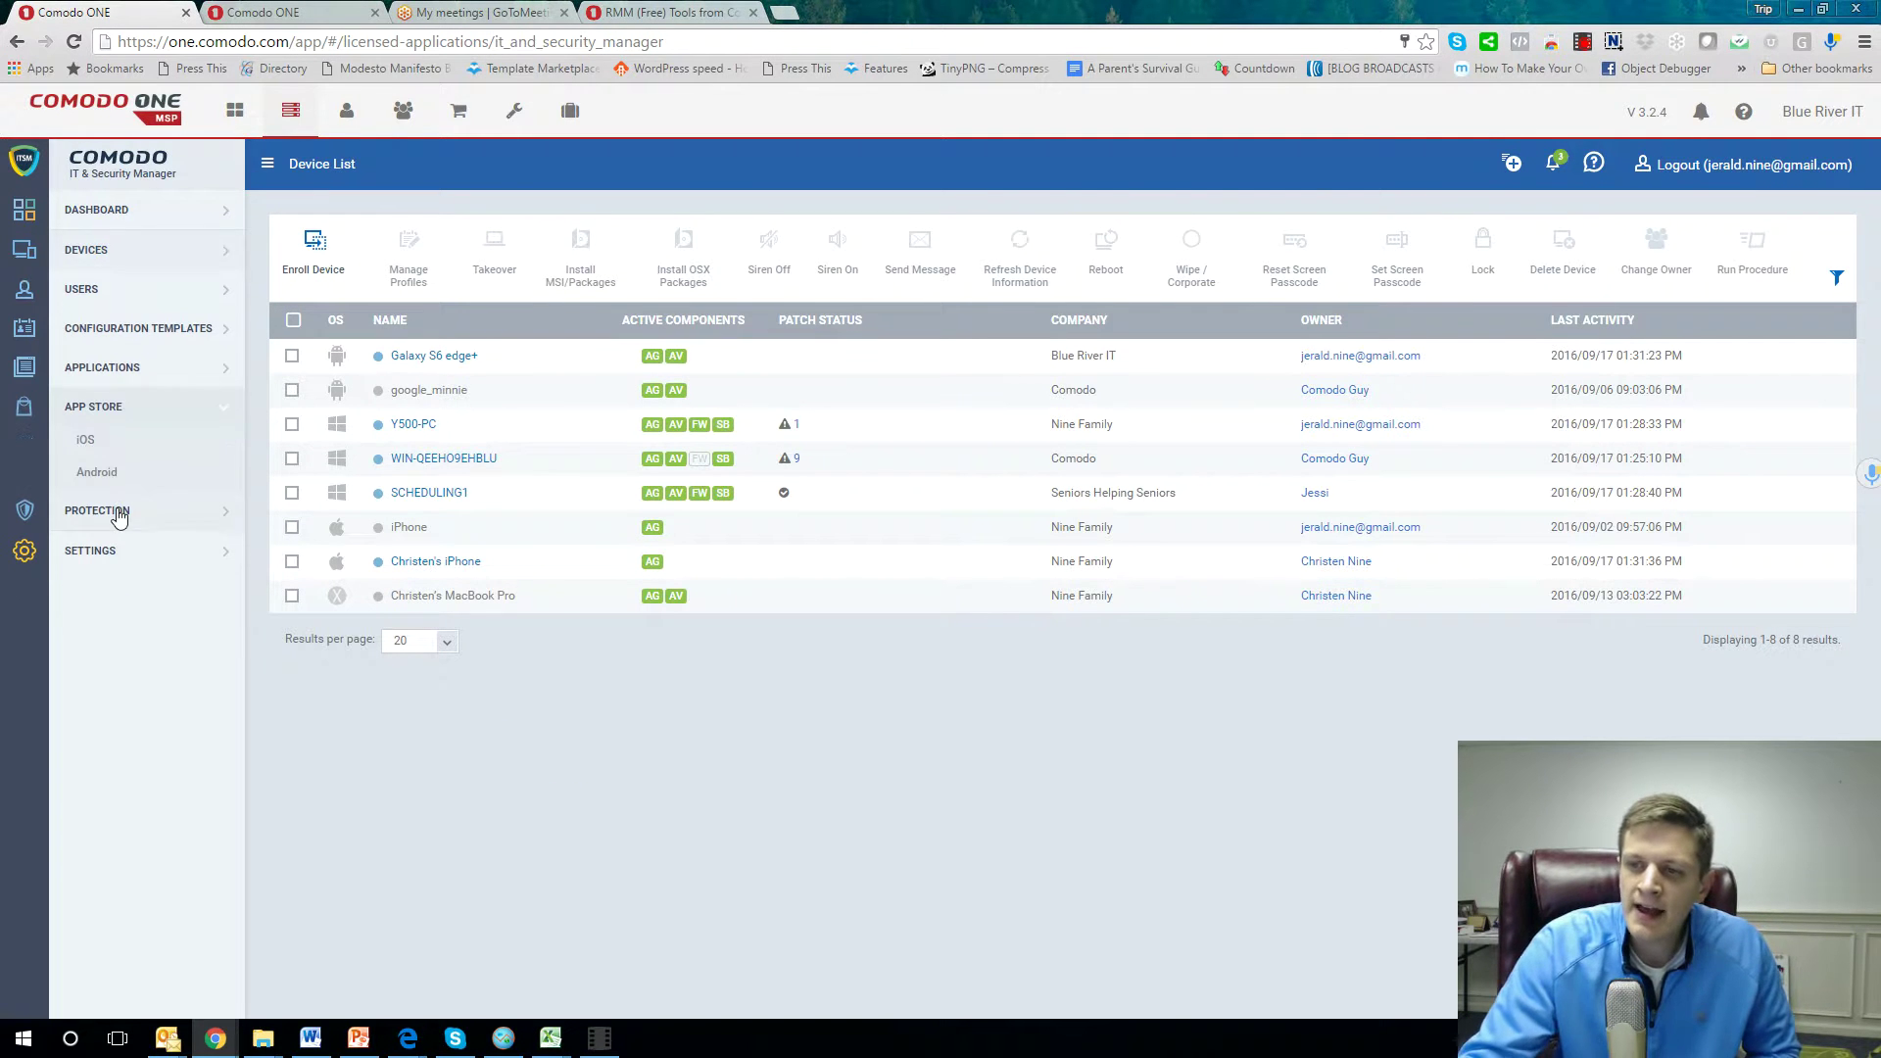
{"action": "left_click", "coordinate": [88, 447]}
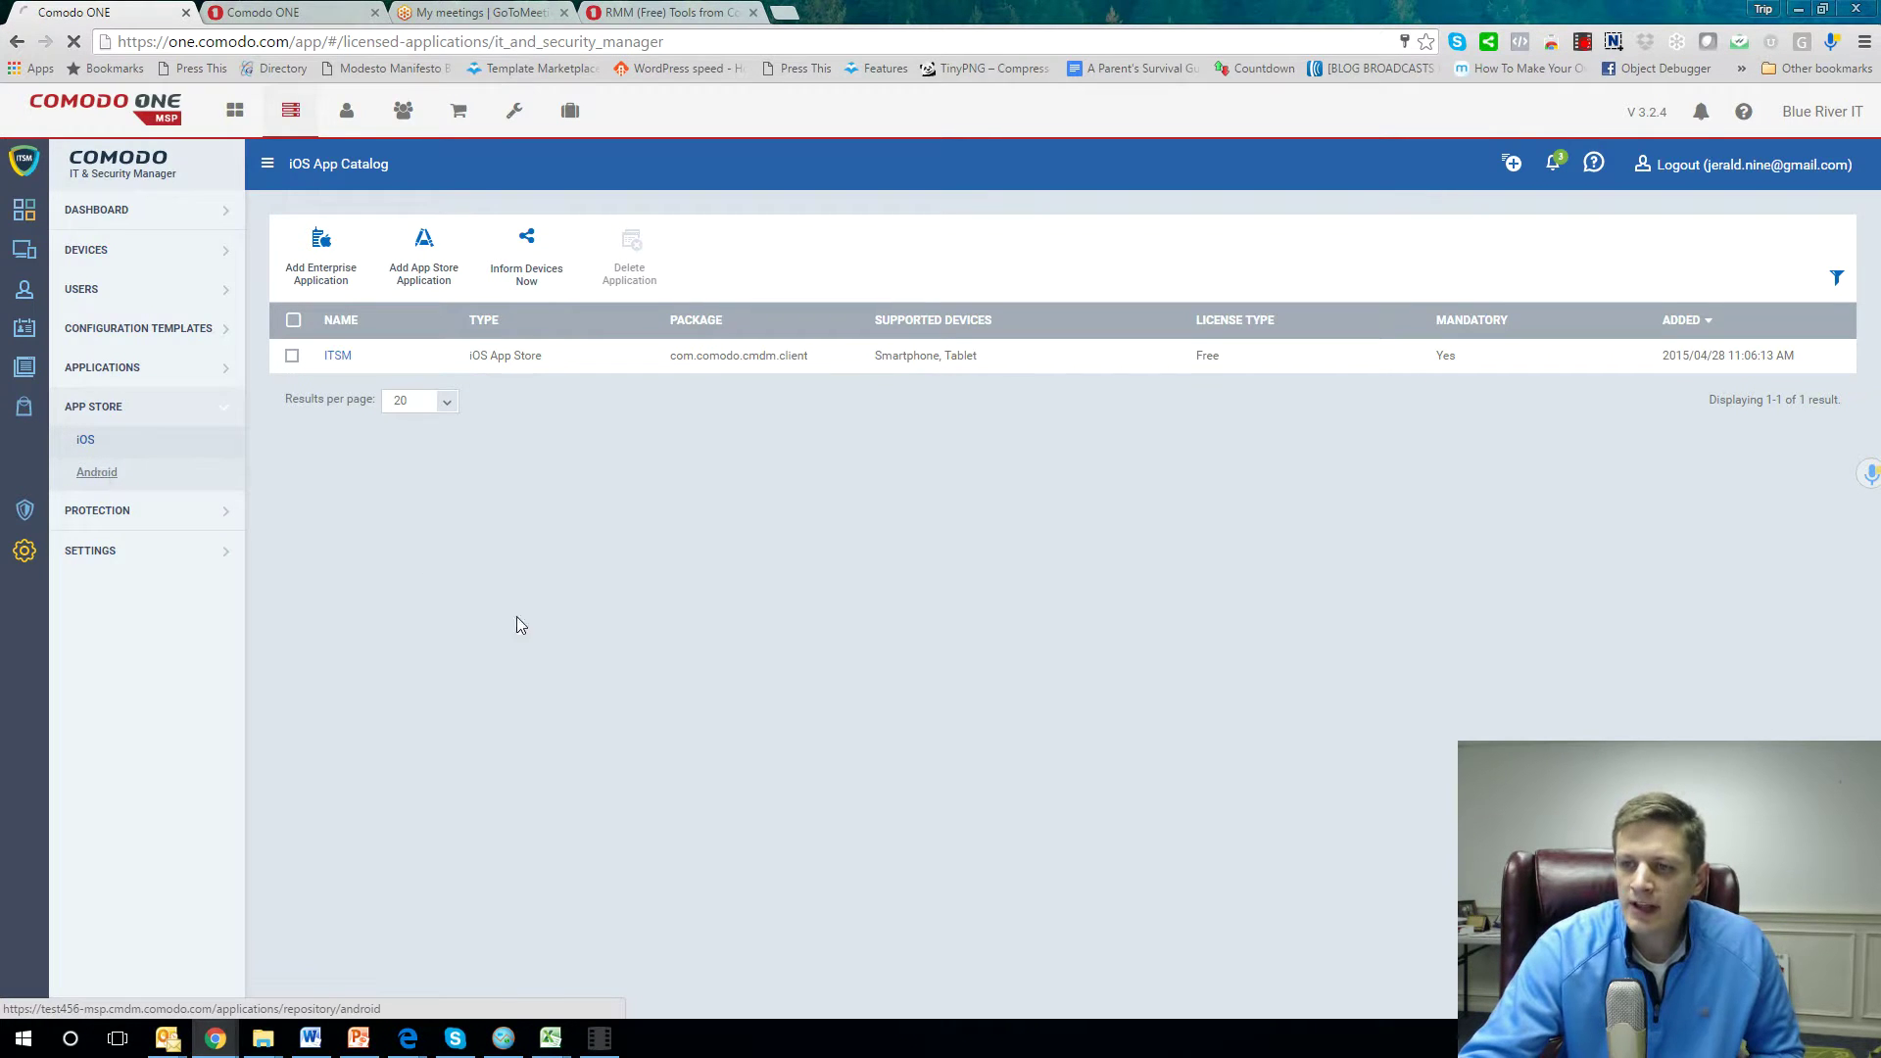
Switch to the Android App Catalog listing Microsoft Excel and Microsoft Word.
{"action": "left_click", "coordinate": [102, 473]}
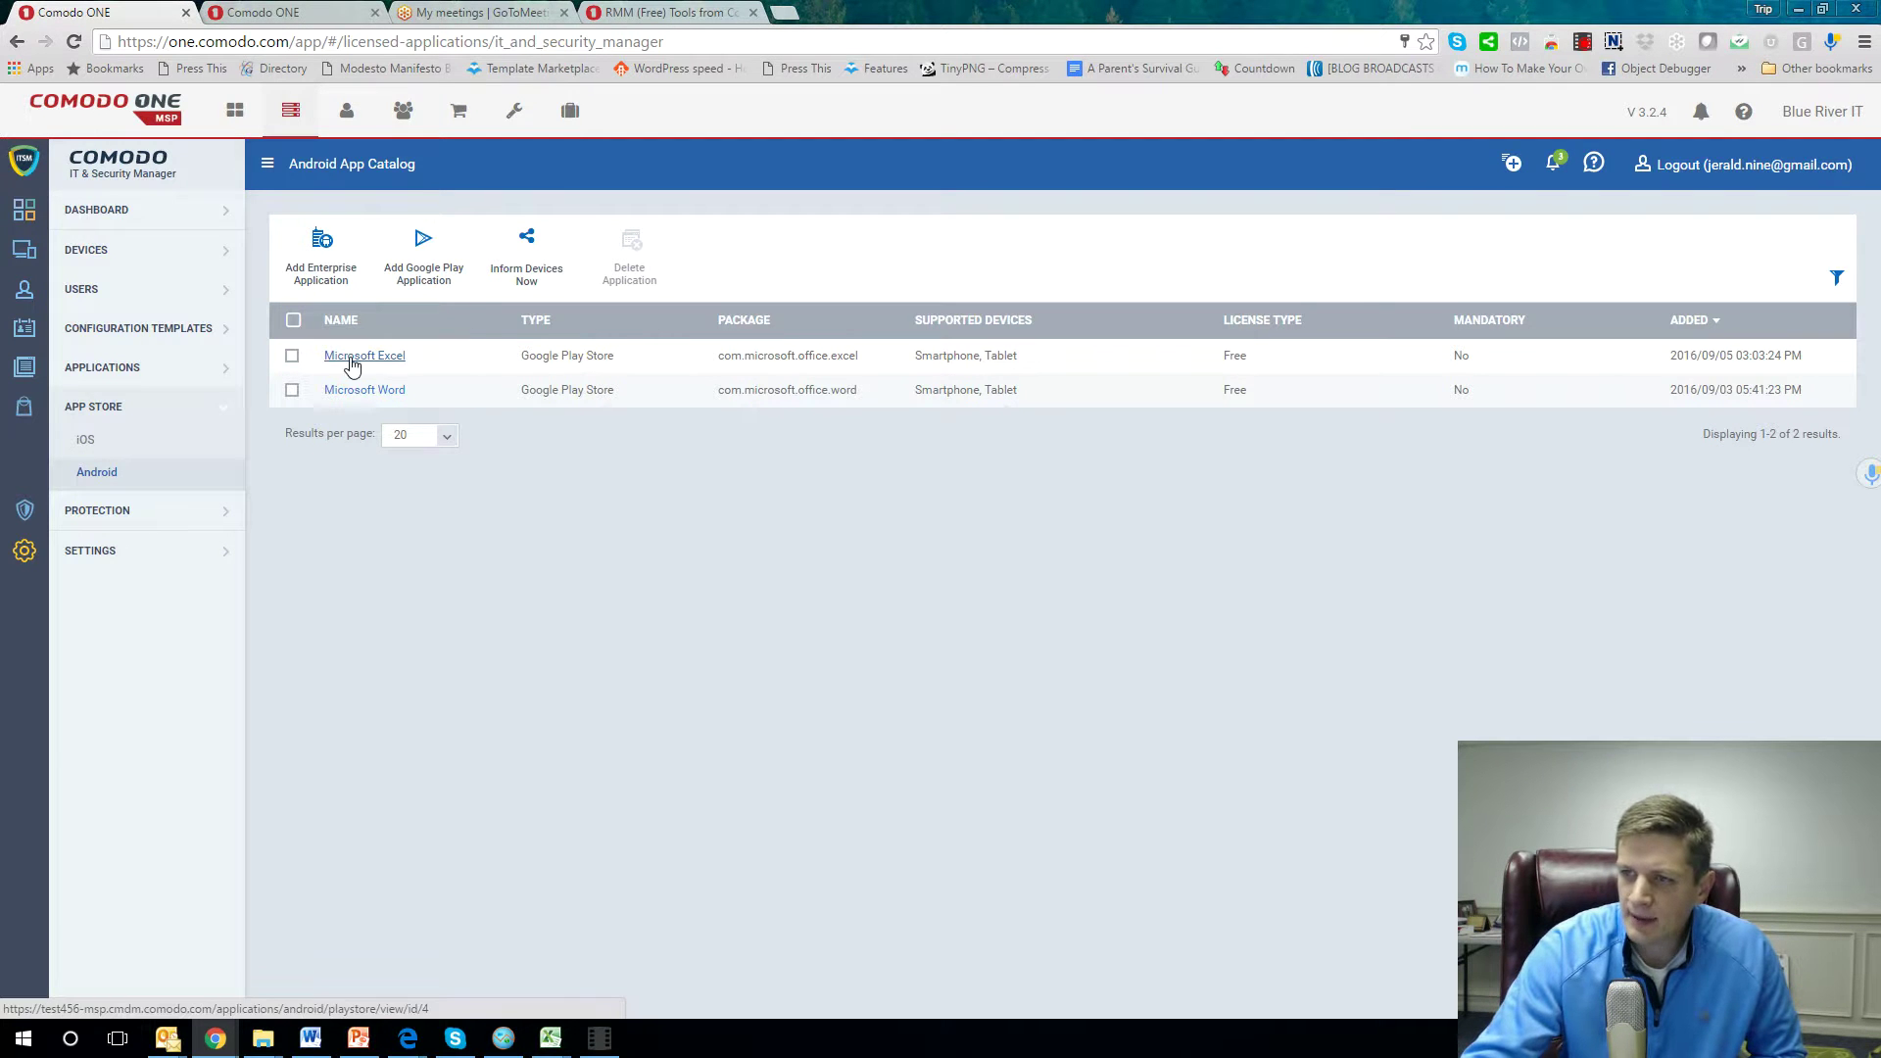
Start a new Google Play application, preview name matches for 'mi', then clear the Name field.
{"action": "left_click", "coordinate": [435, 285]}
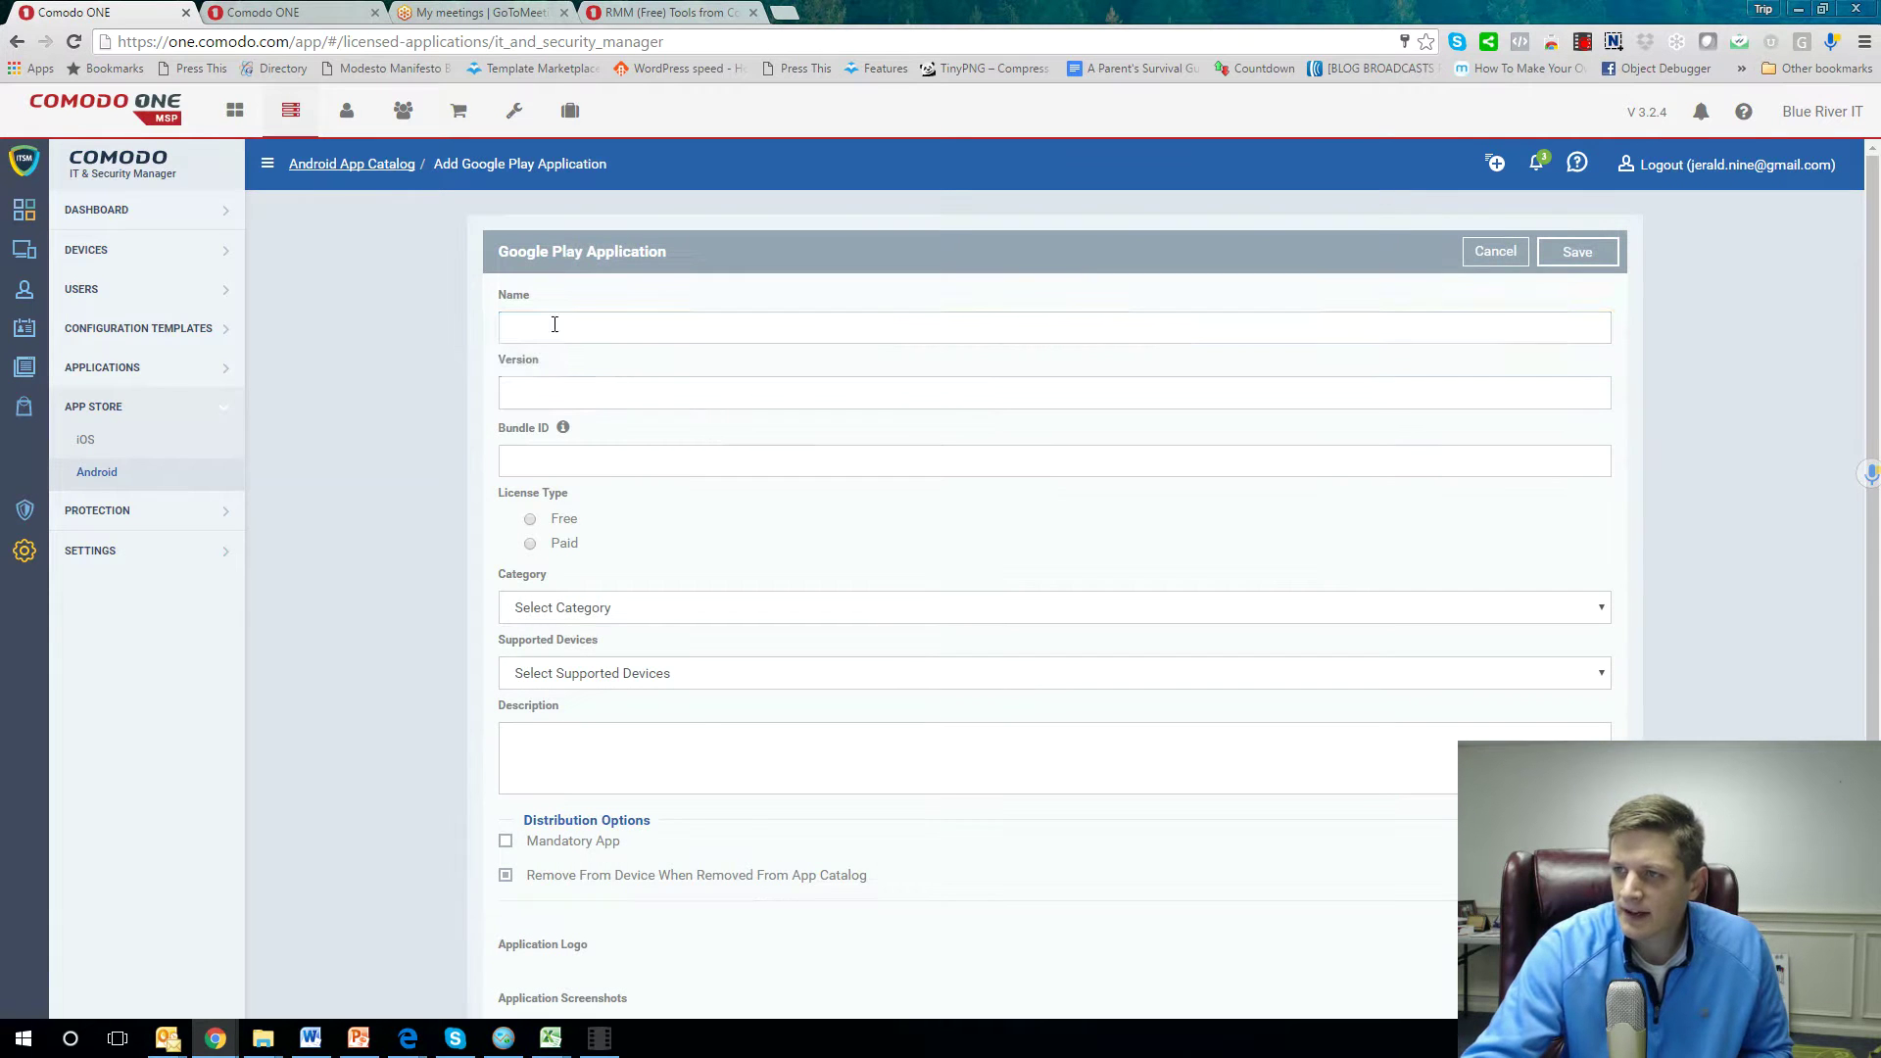
{"action": "left_click", "coordinate": [554, 324]}
{"action": "type", "text": "mi"}
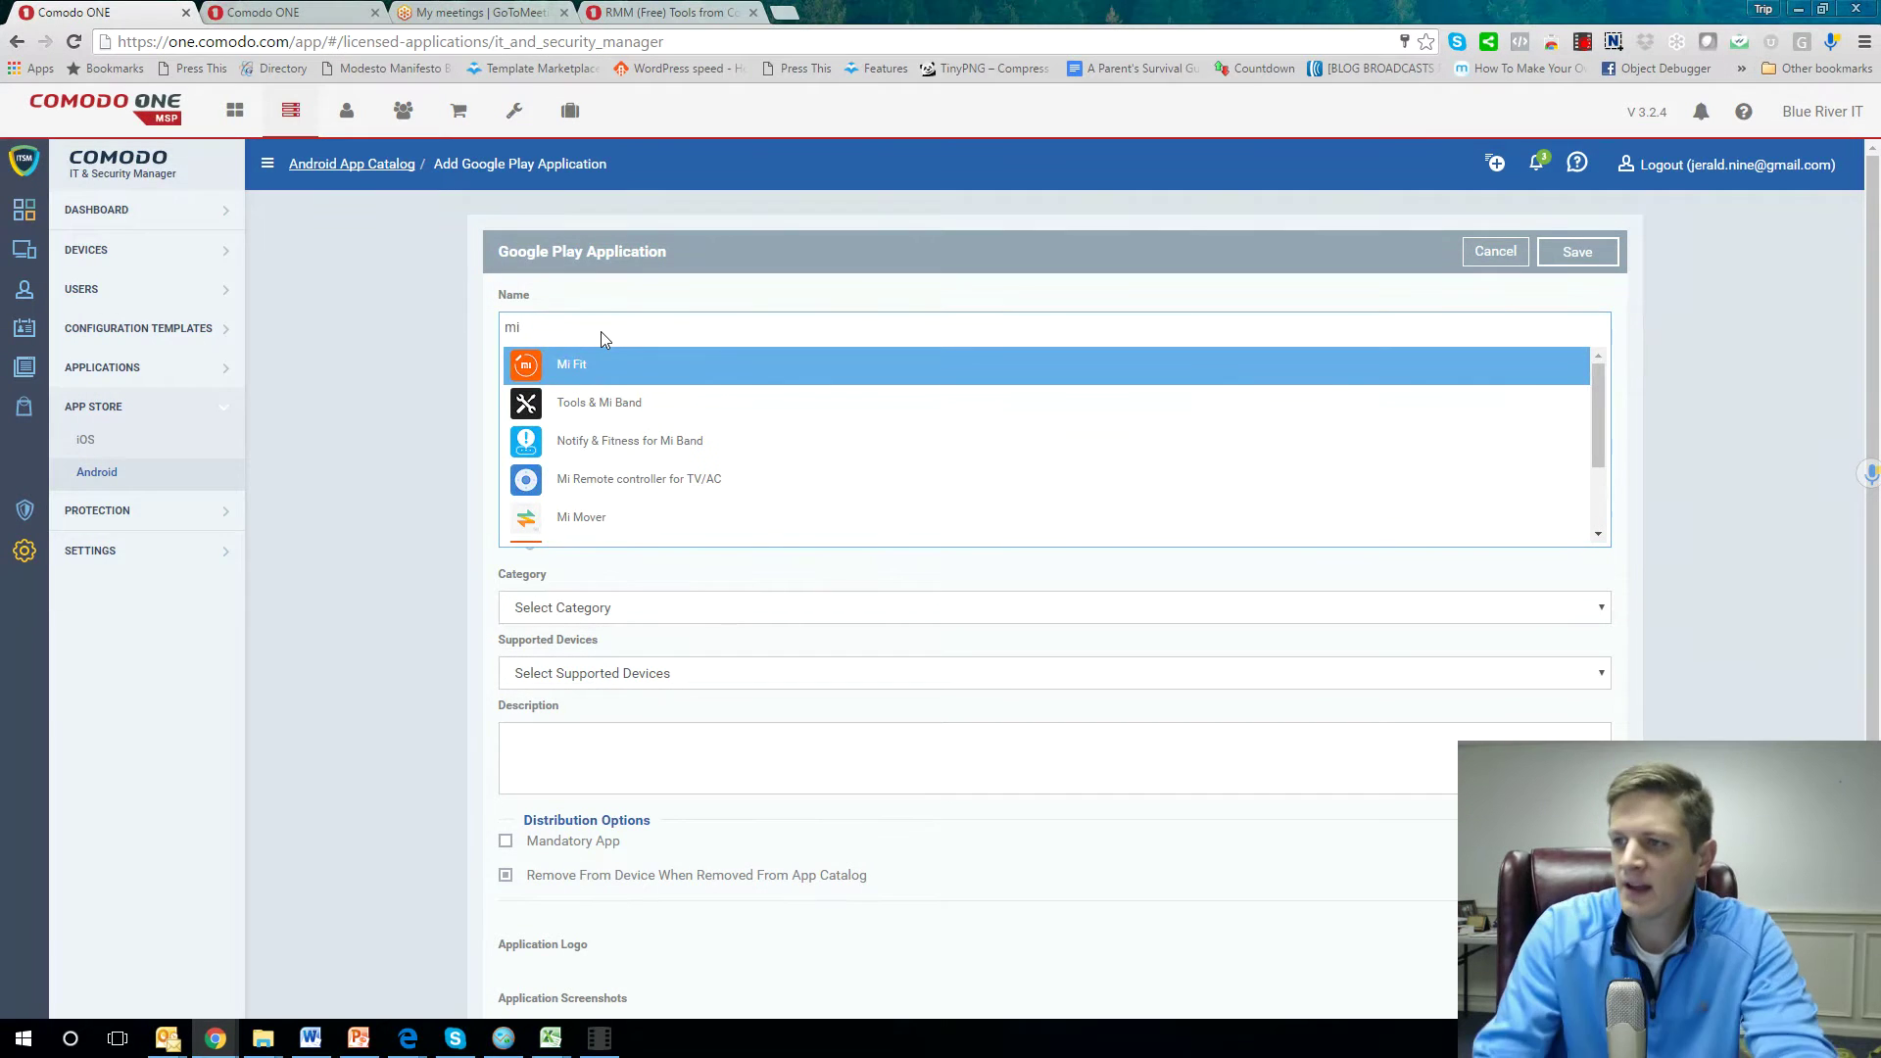
{"action": "scroll", "coordinate": [735, 475], "scroll_direction": "down", "scroll_amount": 1}
{"action": "scroll", "coordinate": [768, 454], "scroll_direction": "up", "scroll_amount": 2}
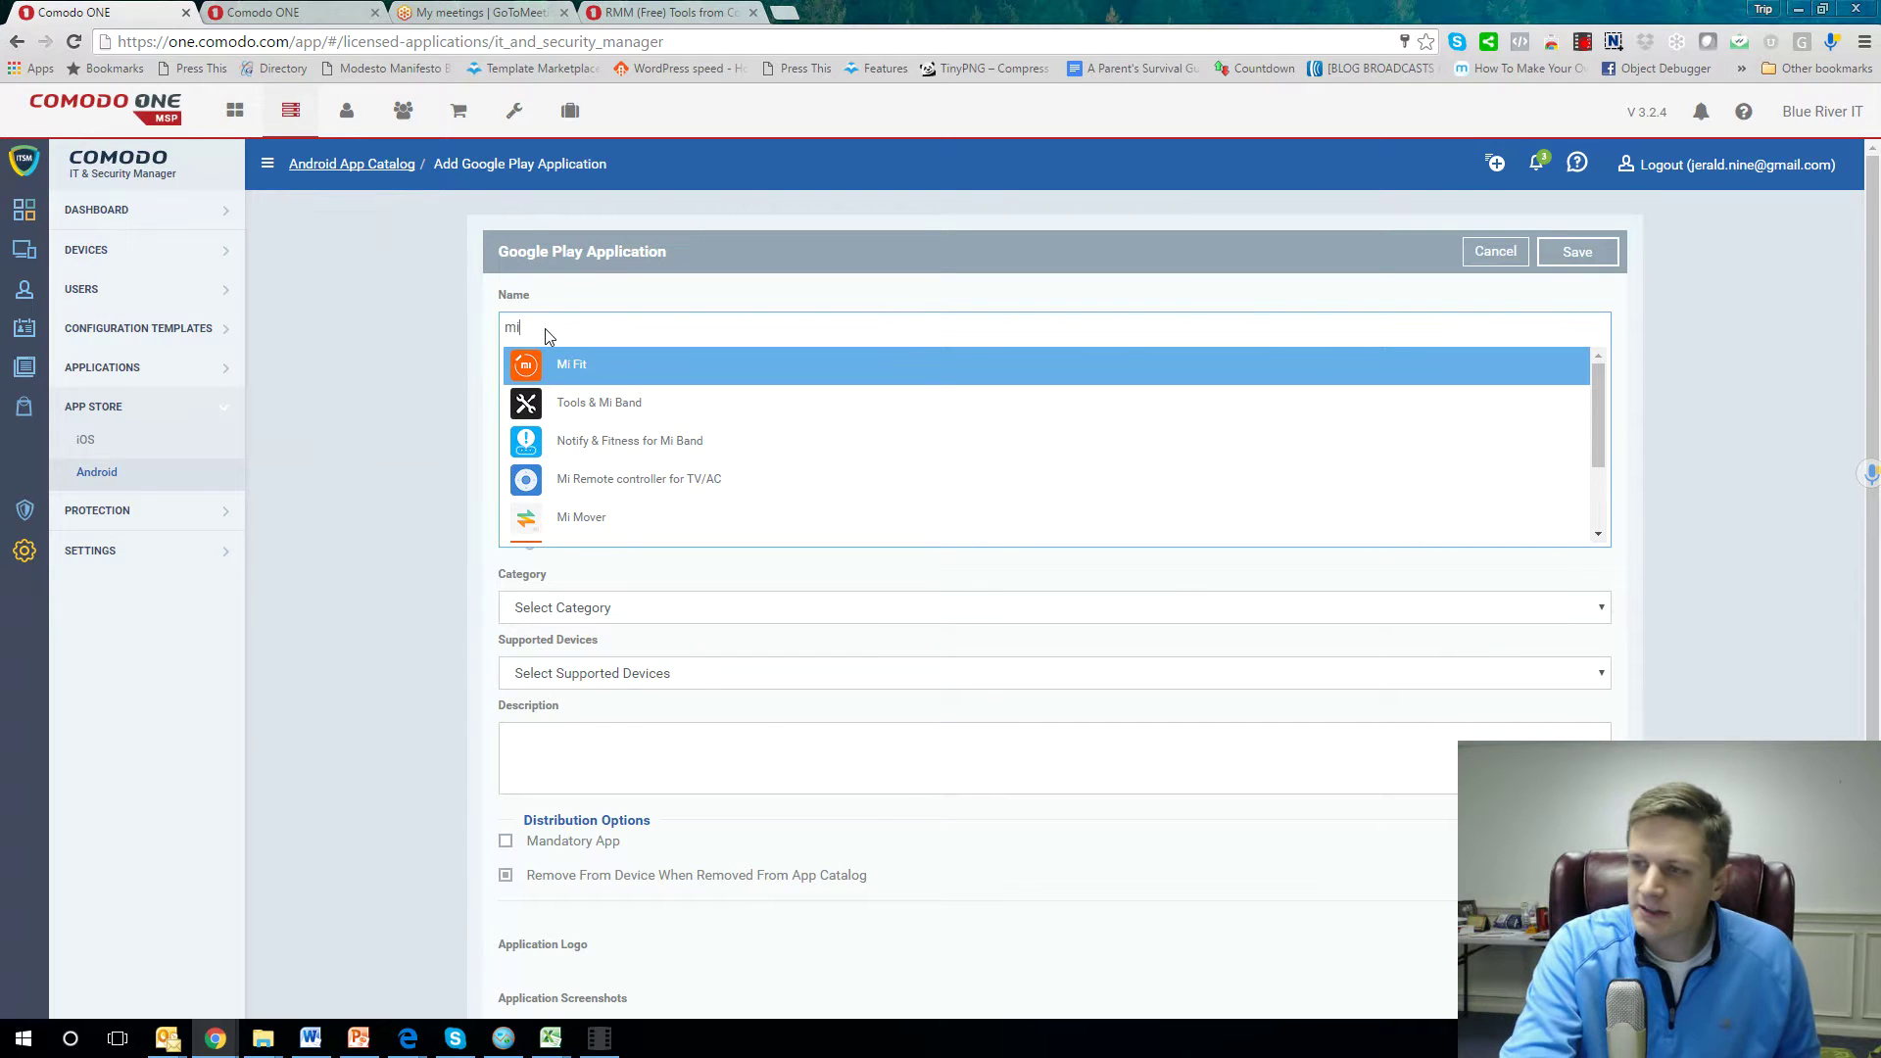
{"action": "key", "text": "BackSpace"}
{"action": "key", "text": "BackSpace"}
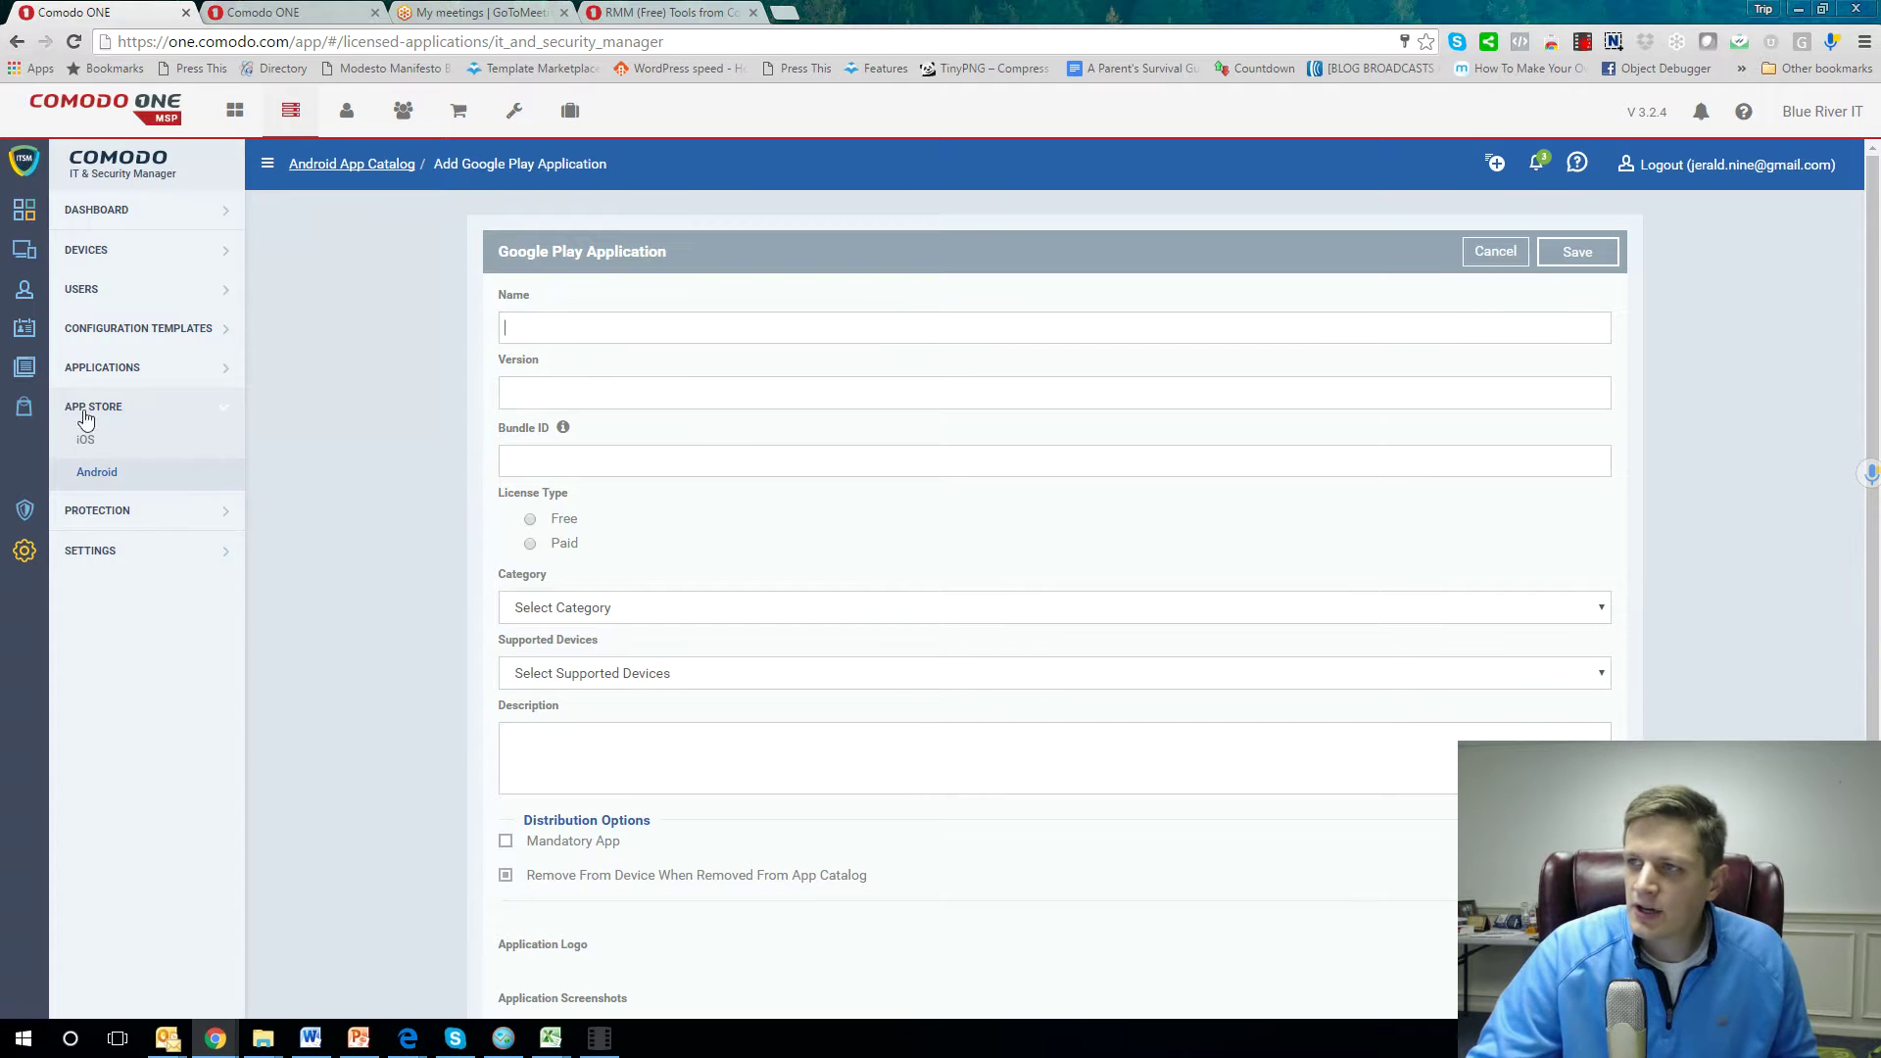
Discard the unsaved Google Play app and go back to the Android App Catalog.
{"action": "left_click", "coordinate": [71, 472]}
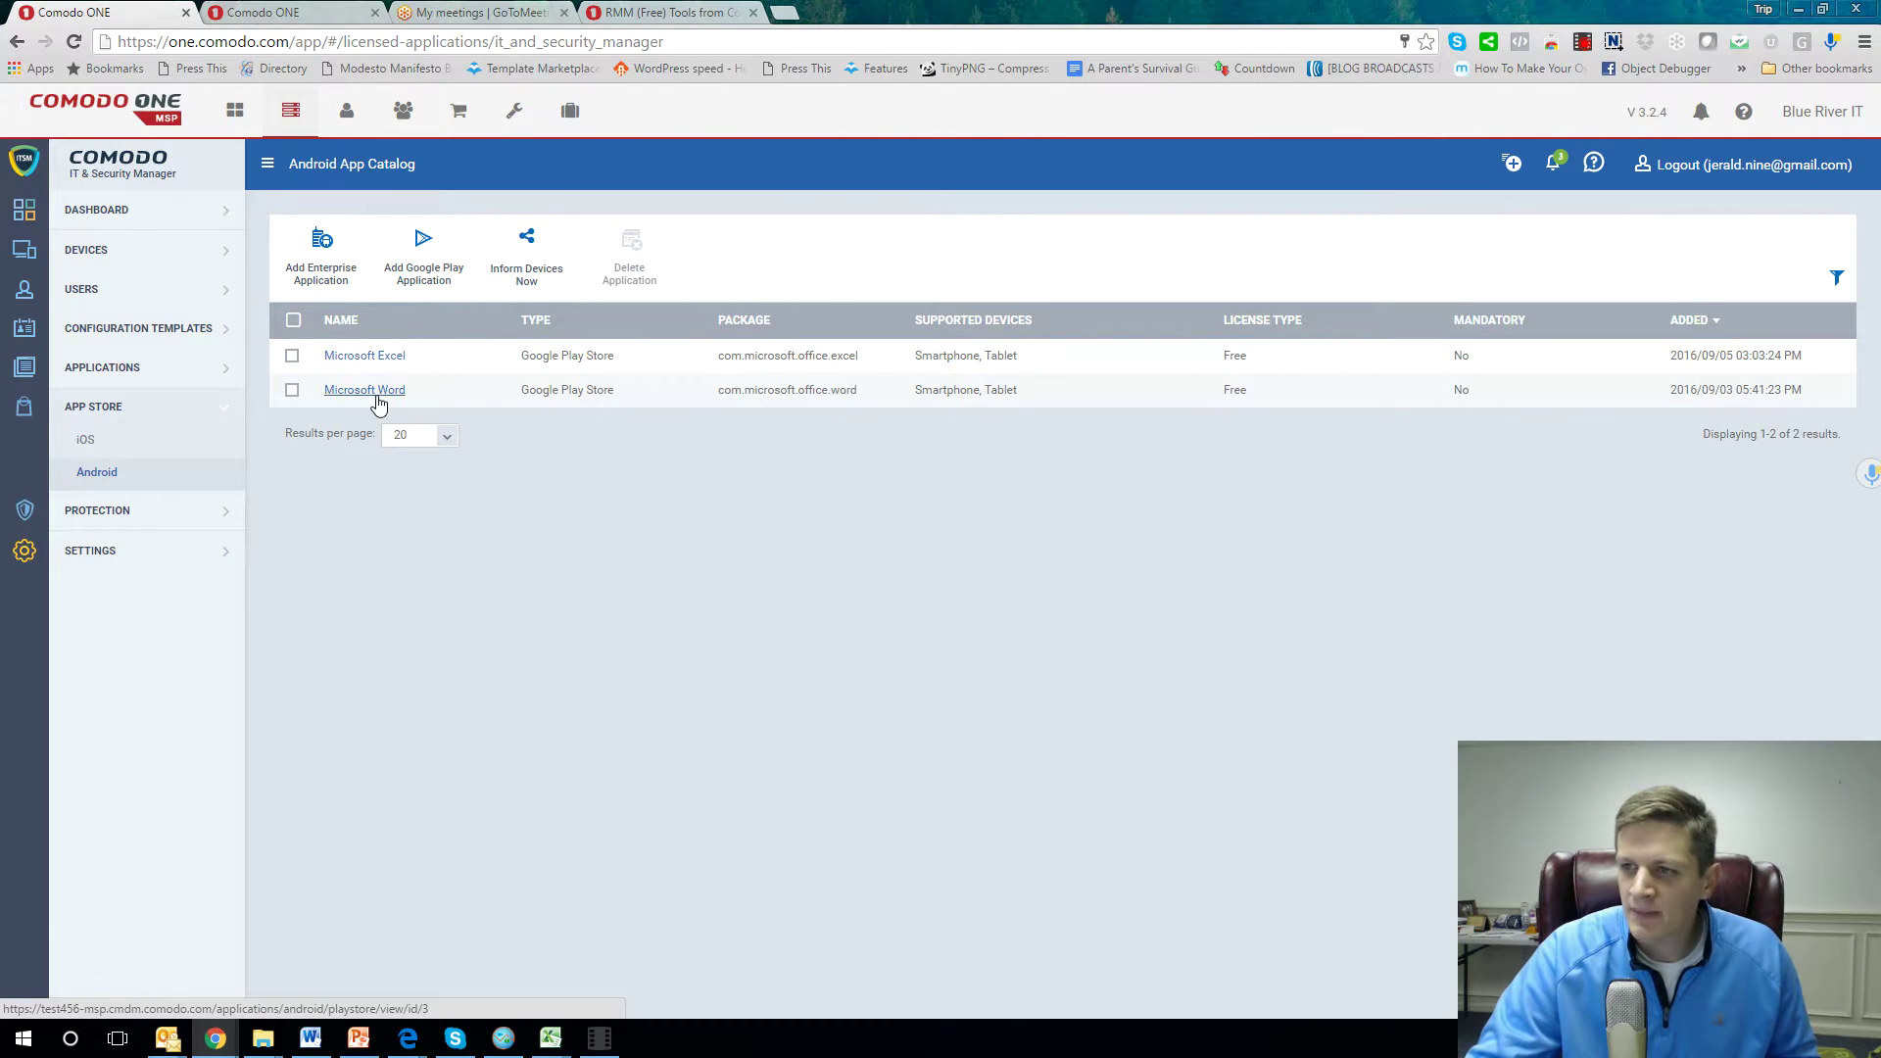
{"action": "left_click", "coordinate": [378, 390]}
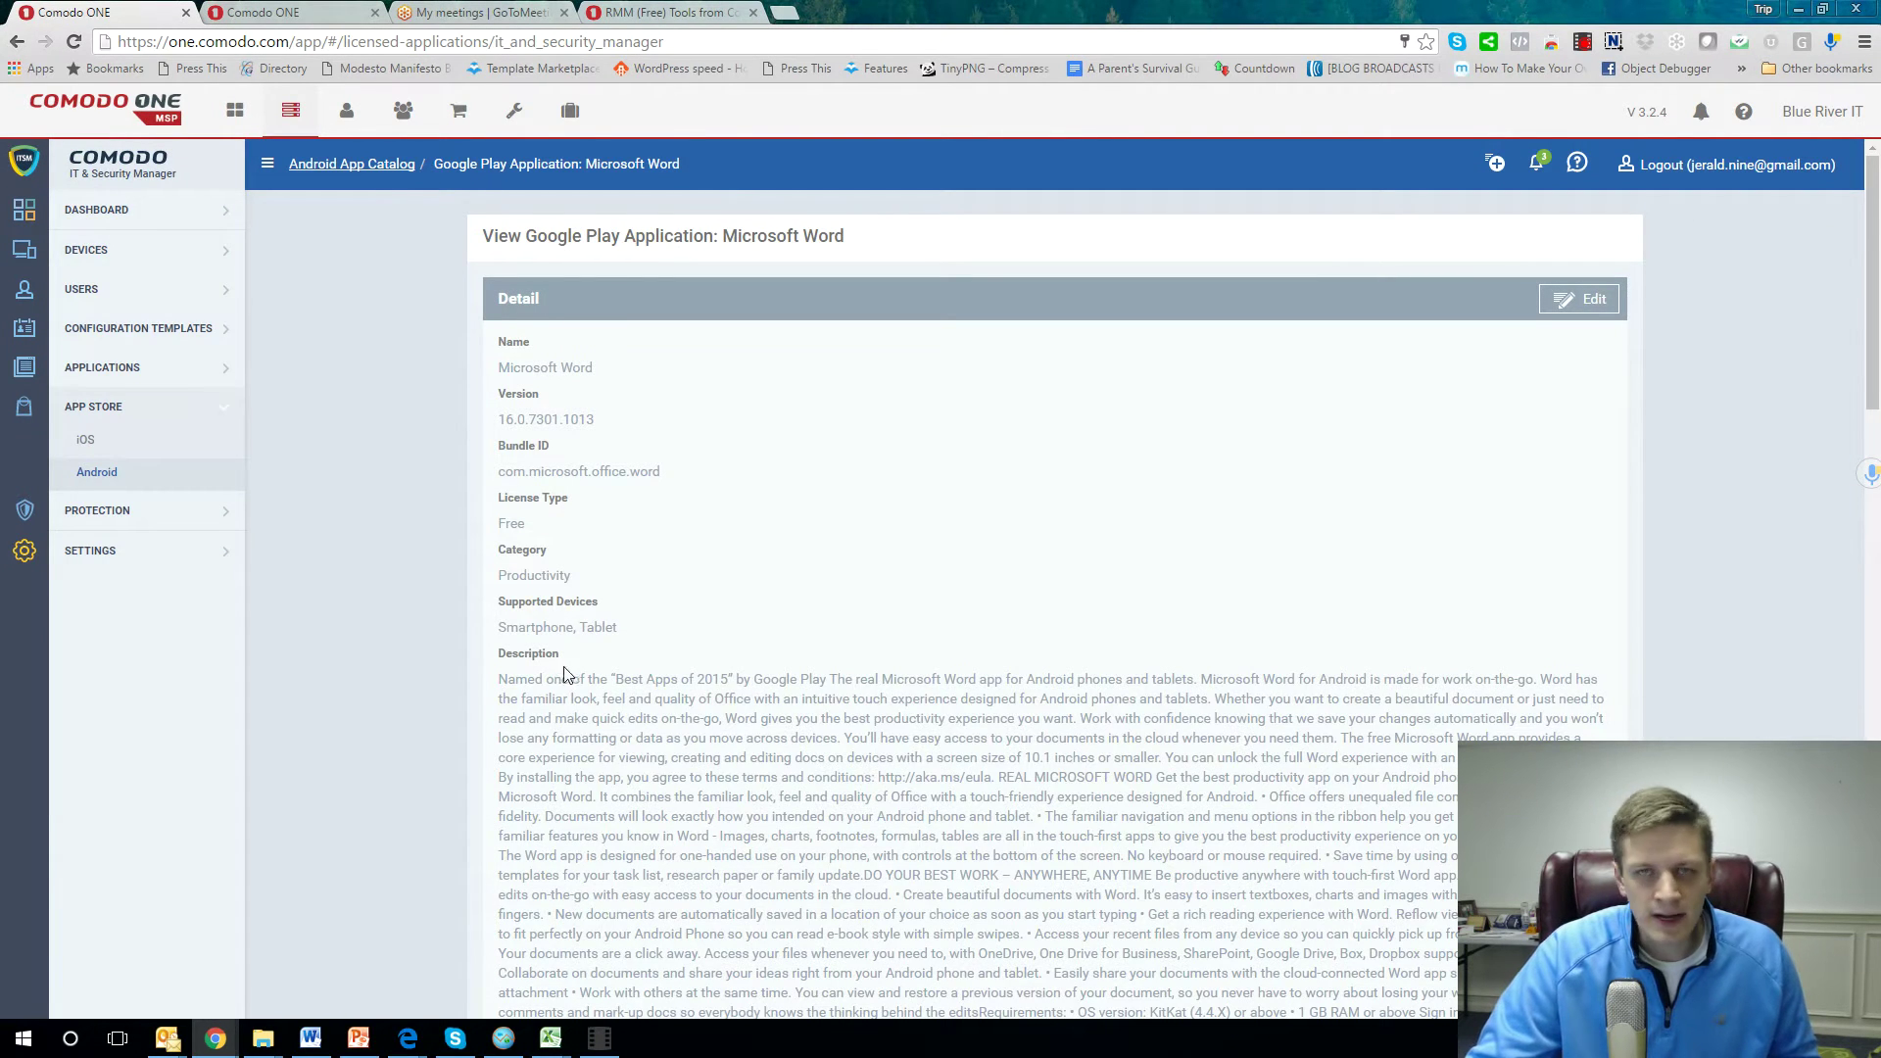
{"action": "scroll", "coordinate": [746, 678], "scroll_direction": "down", "scroll_amount": 3}
{"action": "scroll", "coordinate": [746, 677], "scroll_direction": "down", "scroll_amount": 7}
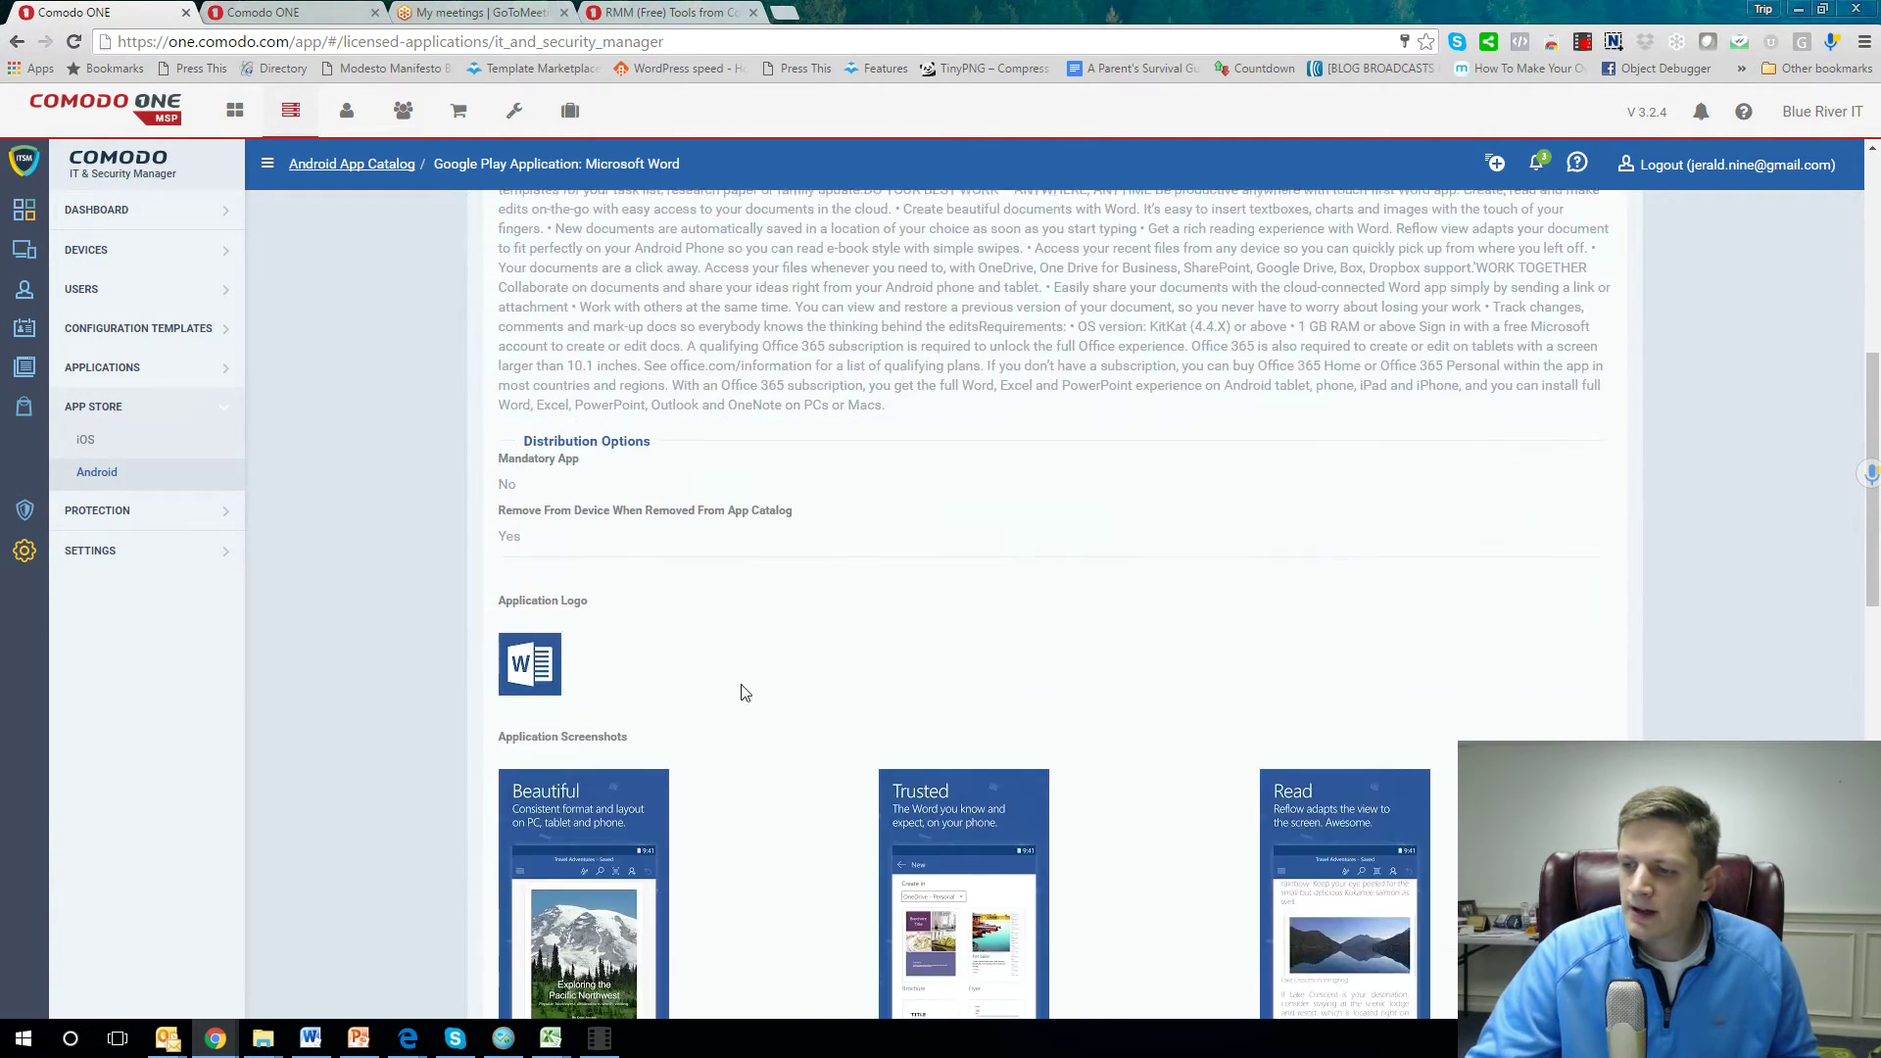
{"action": "scroll", "coordinate": [745, 692], "scroll_direction": "down", "scroll_amount": 1}
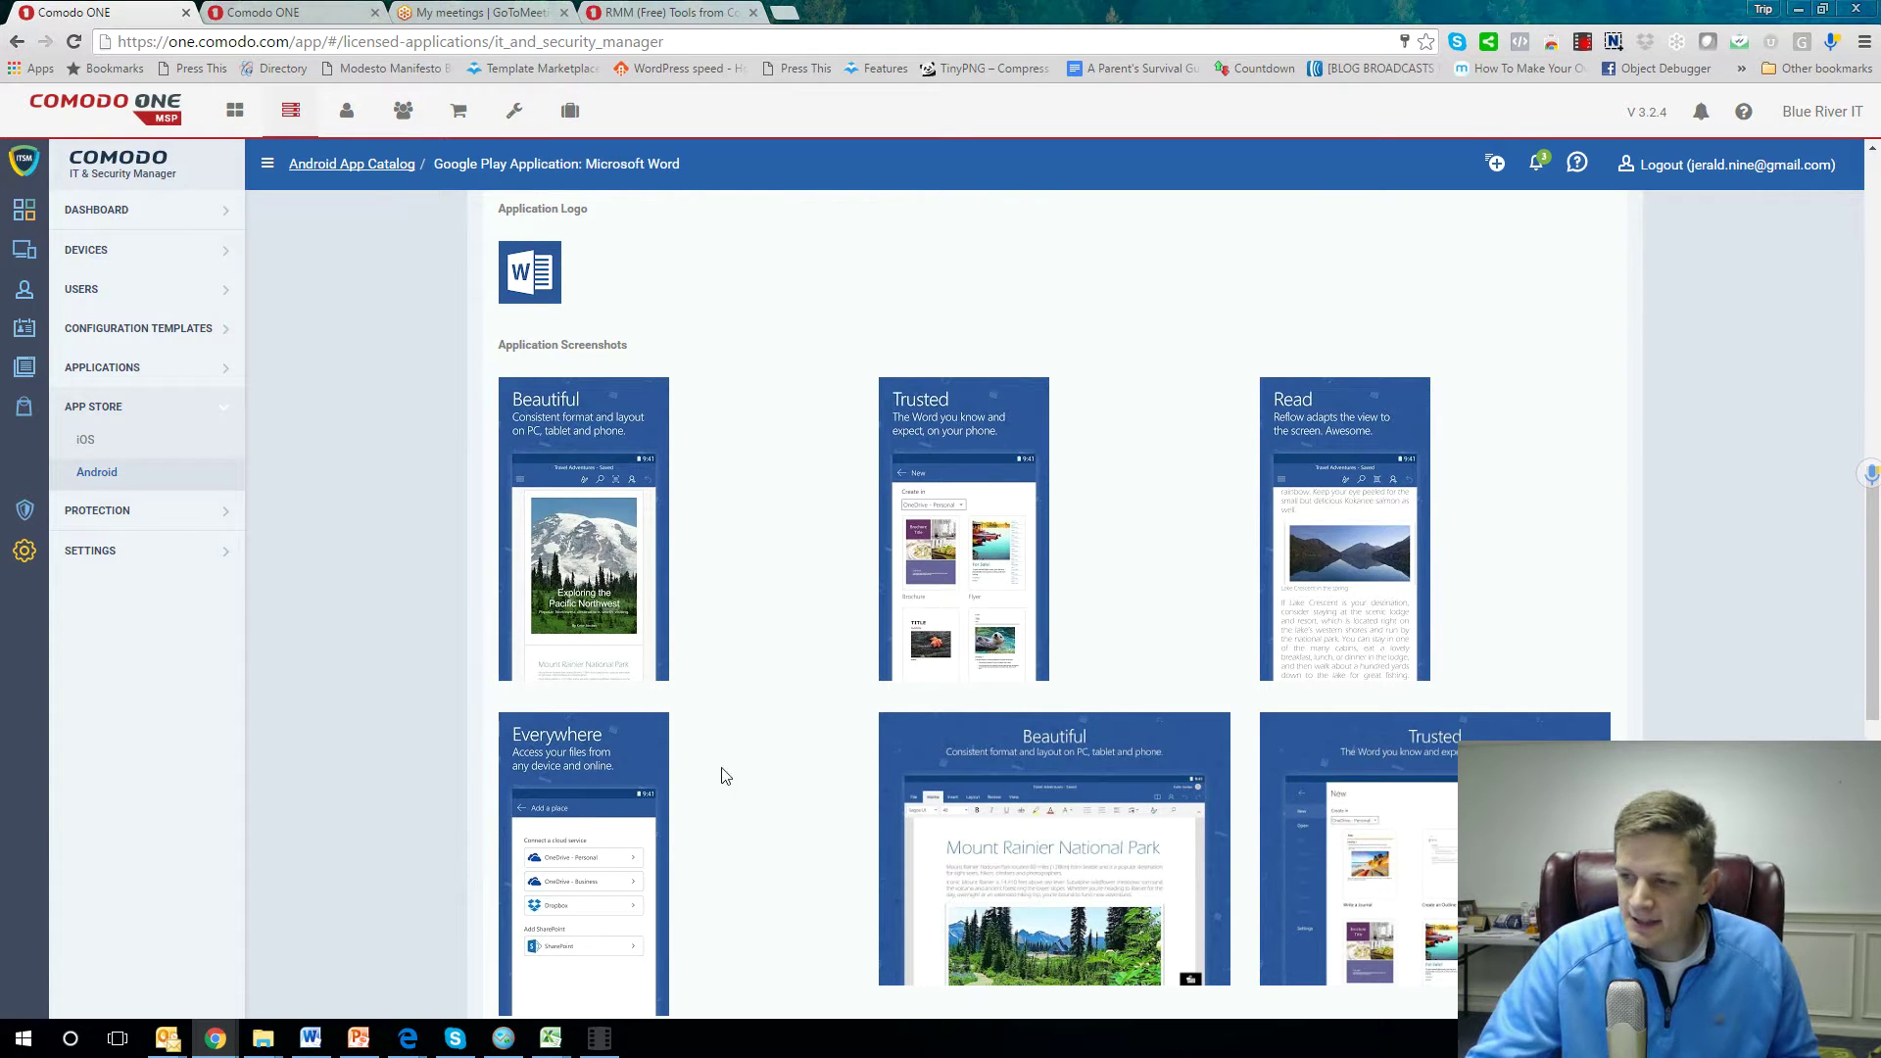
{"action": "scroll", "coordinate": [720, 808], "scroll_direction": "down", "scroll_amount": 1}
{"action": "scroll", "coordinate": [720, 808], "scroll_direction": "up", "scroll_amount": 2}
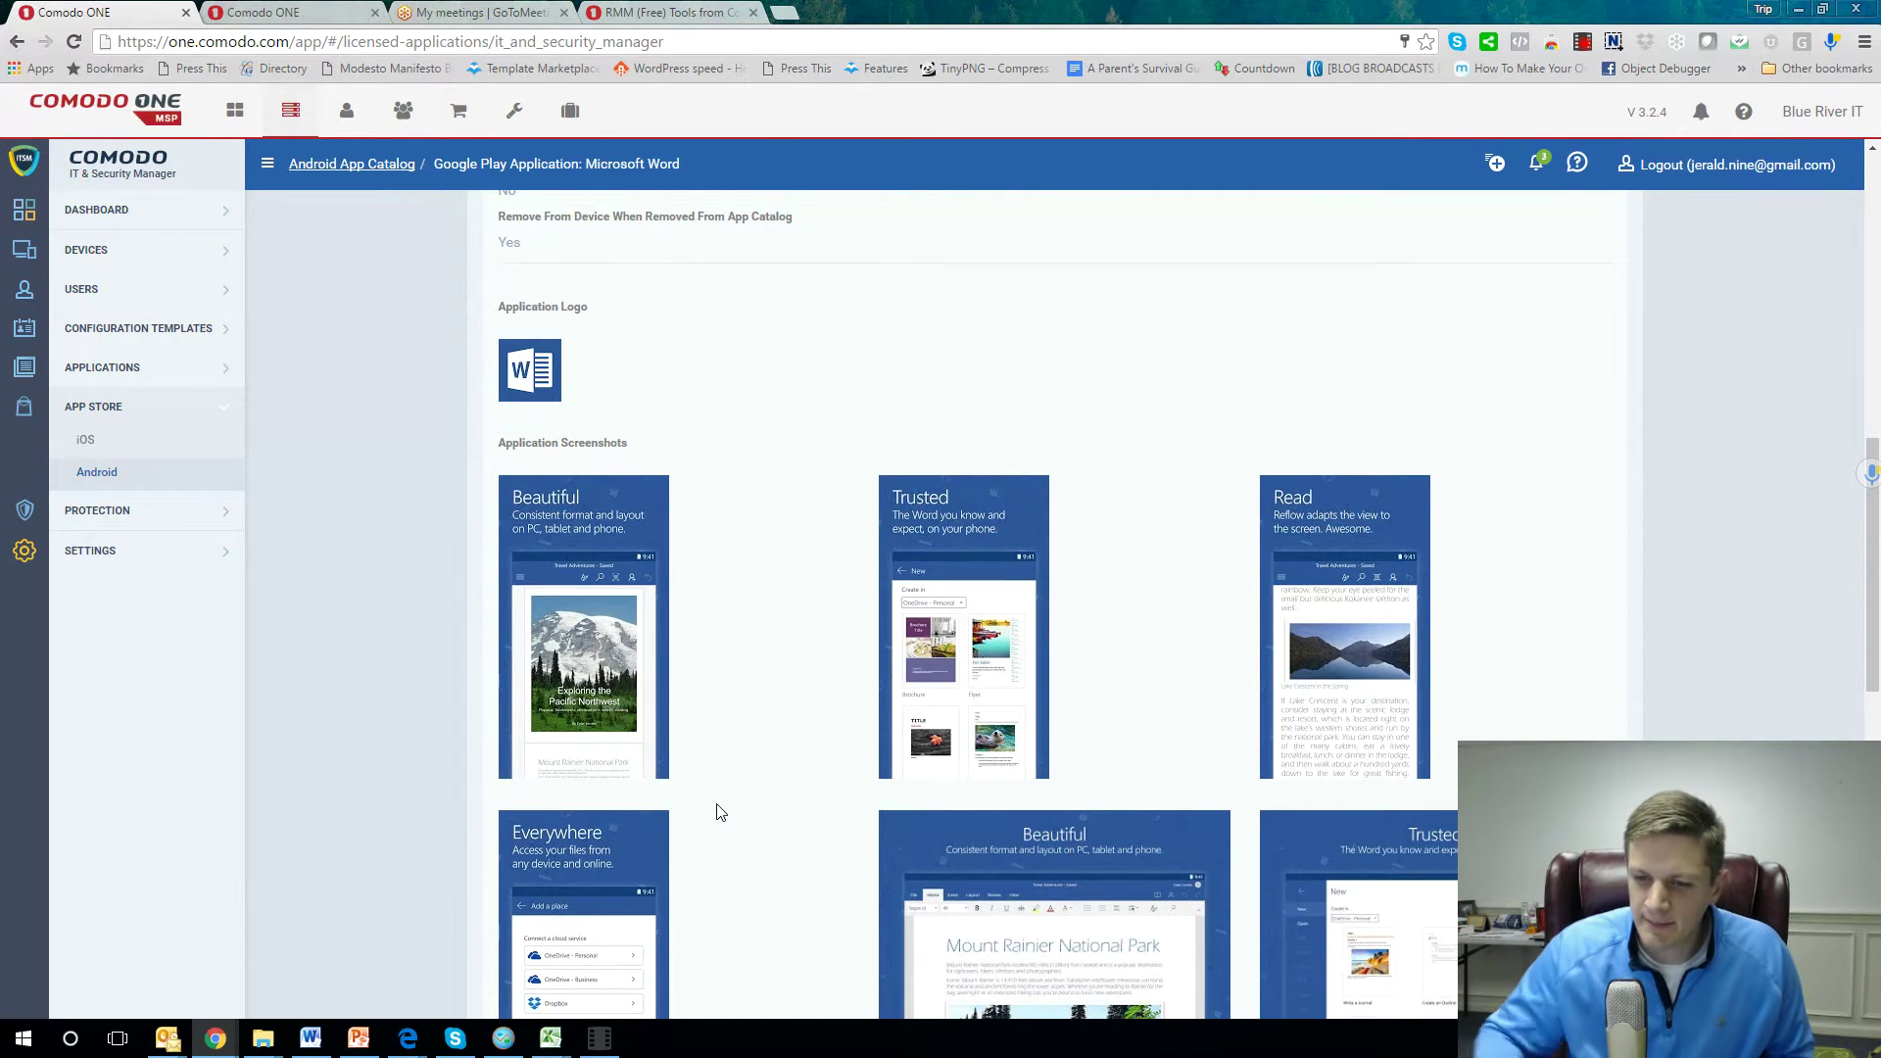
{"action": "scroll", "coordinate": [720, 812], "scroll_direction": "down", "scroll_amount": 12}
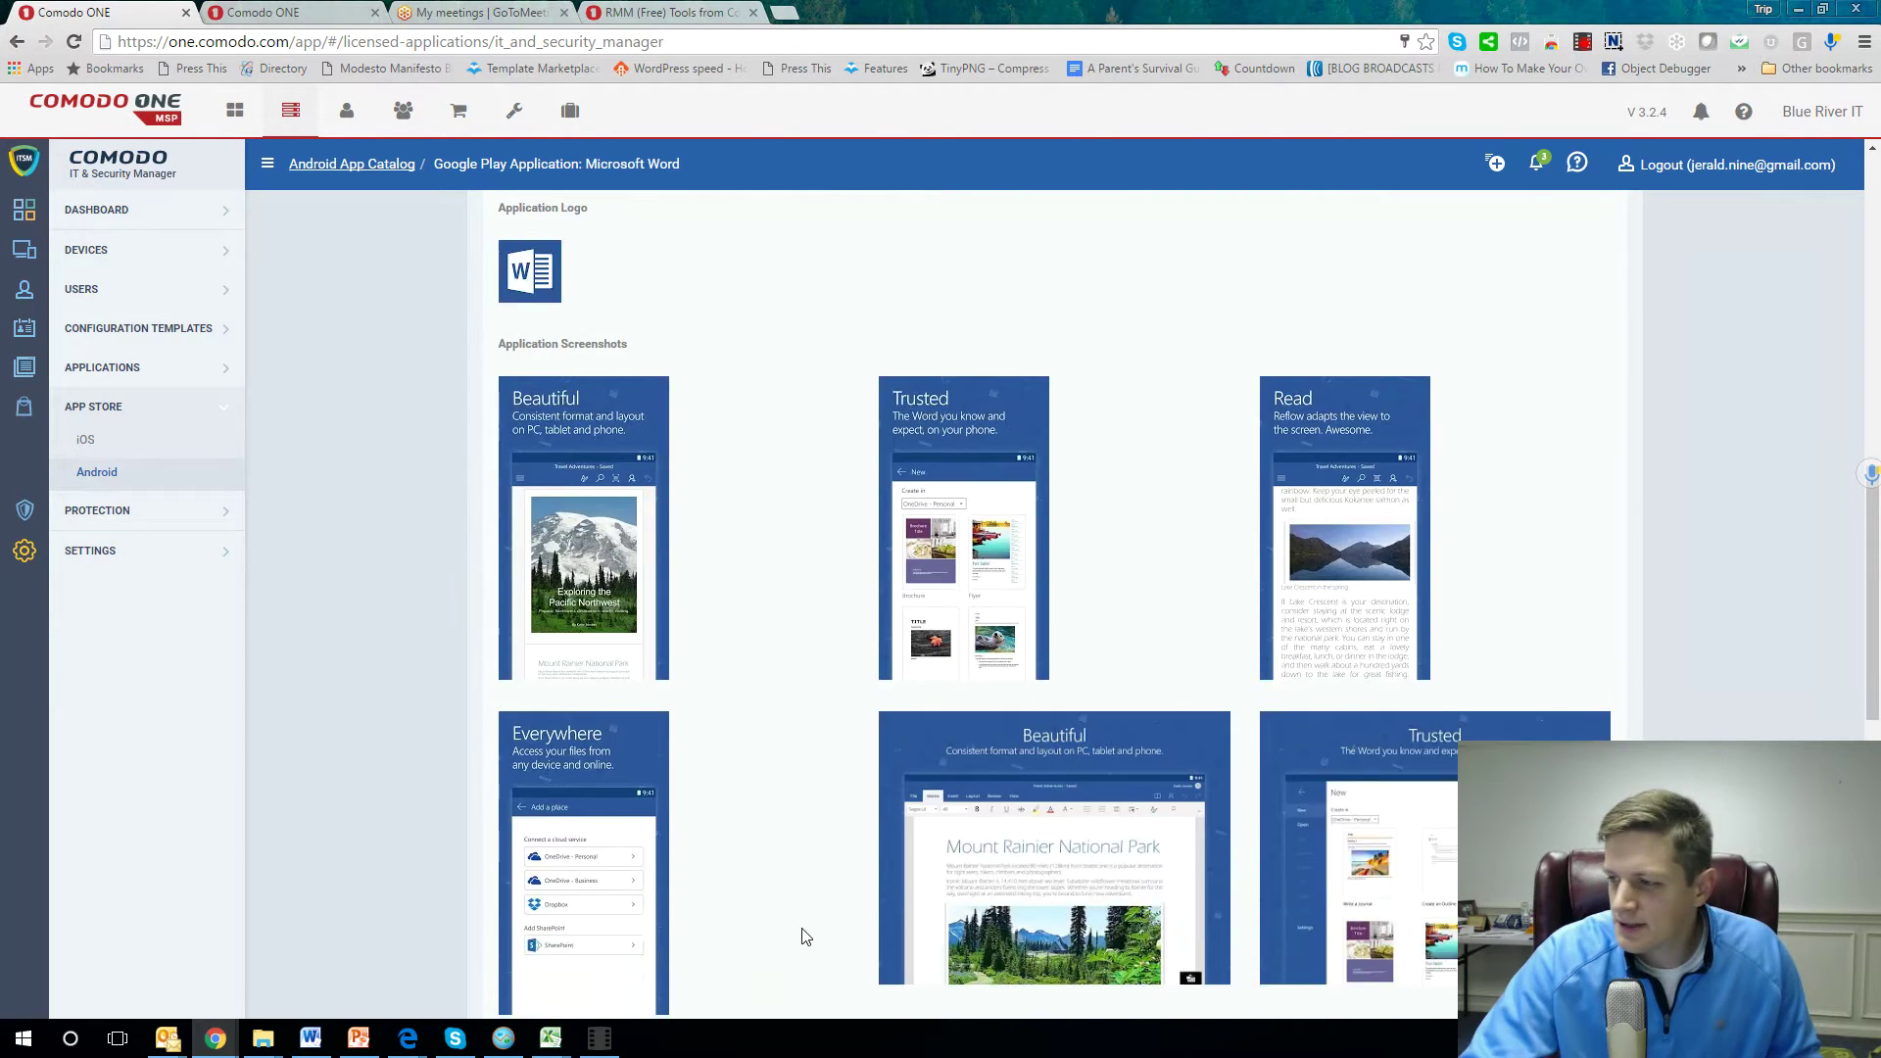
{"action": "scroll", "coordinate": [873, 878], "scroll_direction": "up", "scroll_amount": 15}
{"action": "left_click", "coordinate": [90, 477]}
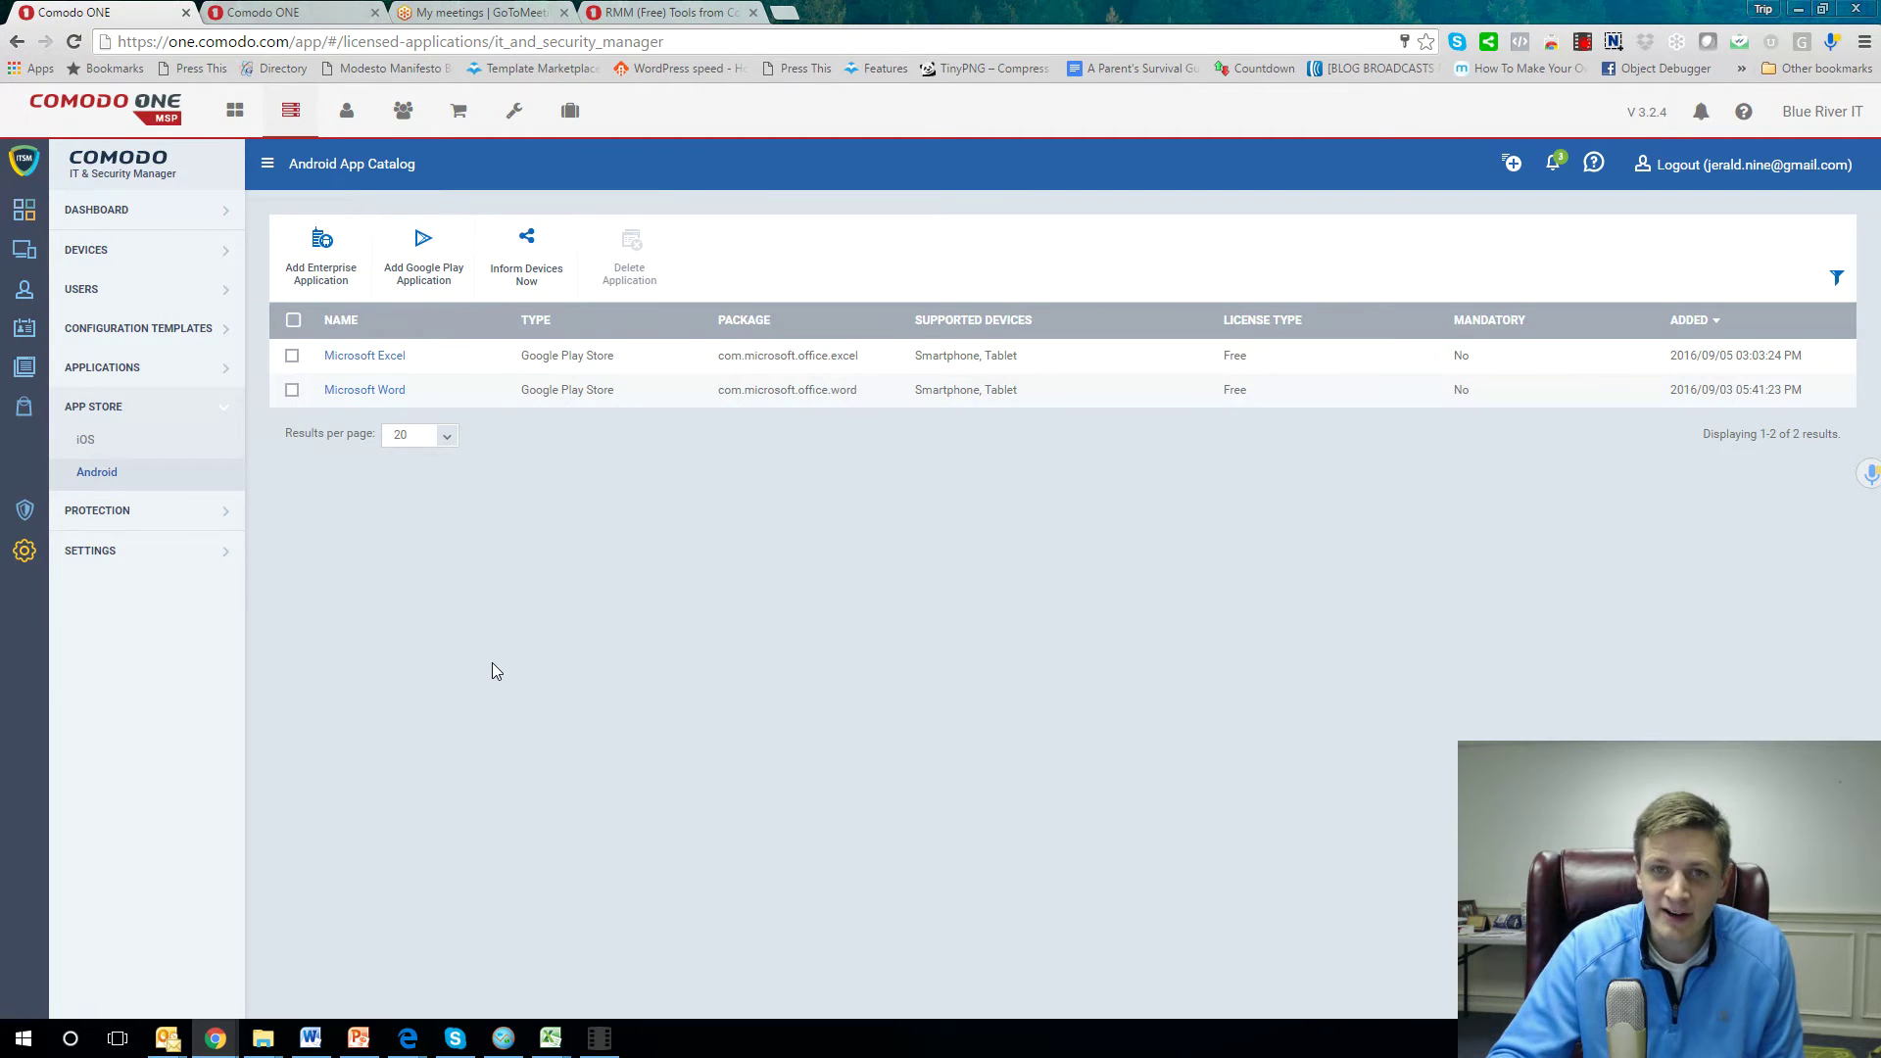
Open the Device List showing the eight enrolled Android, Windows, iOS and Mac devices.
{"action": "left_click", "coordinate": [86, 250]}
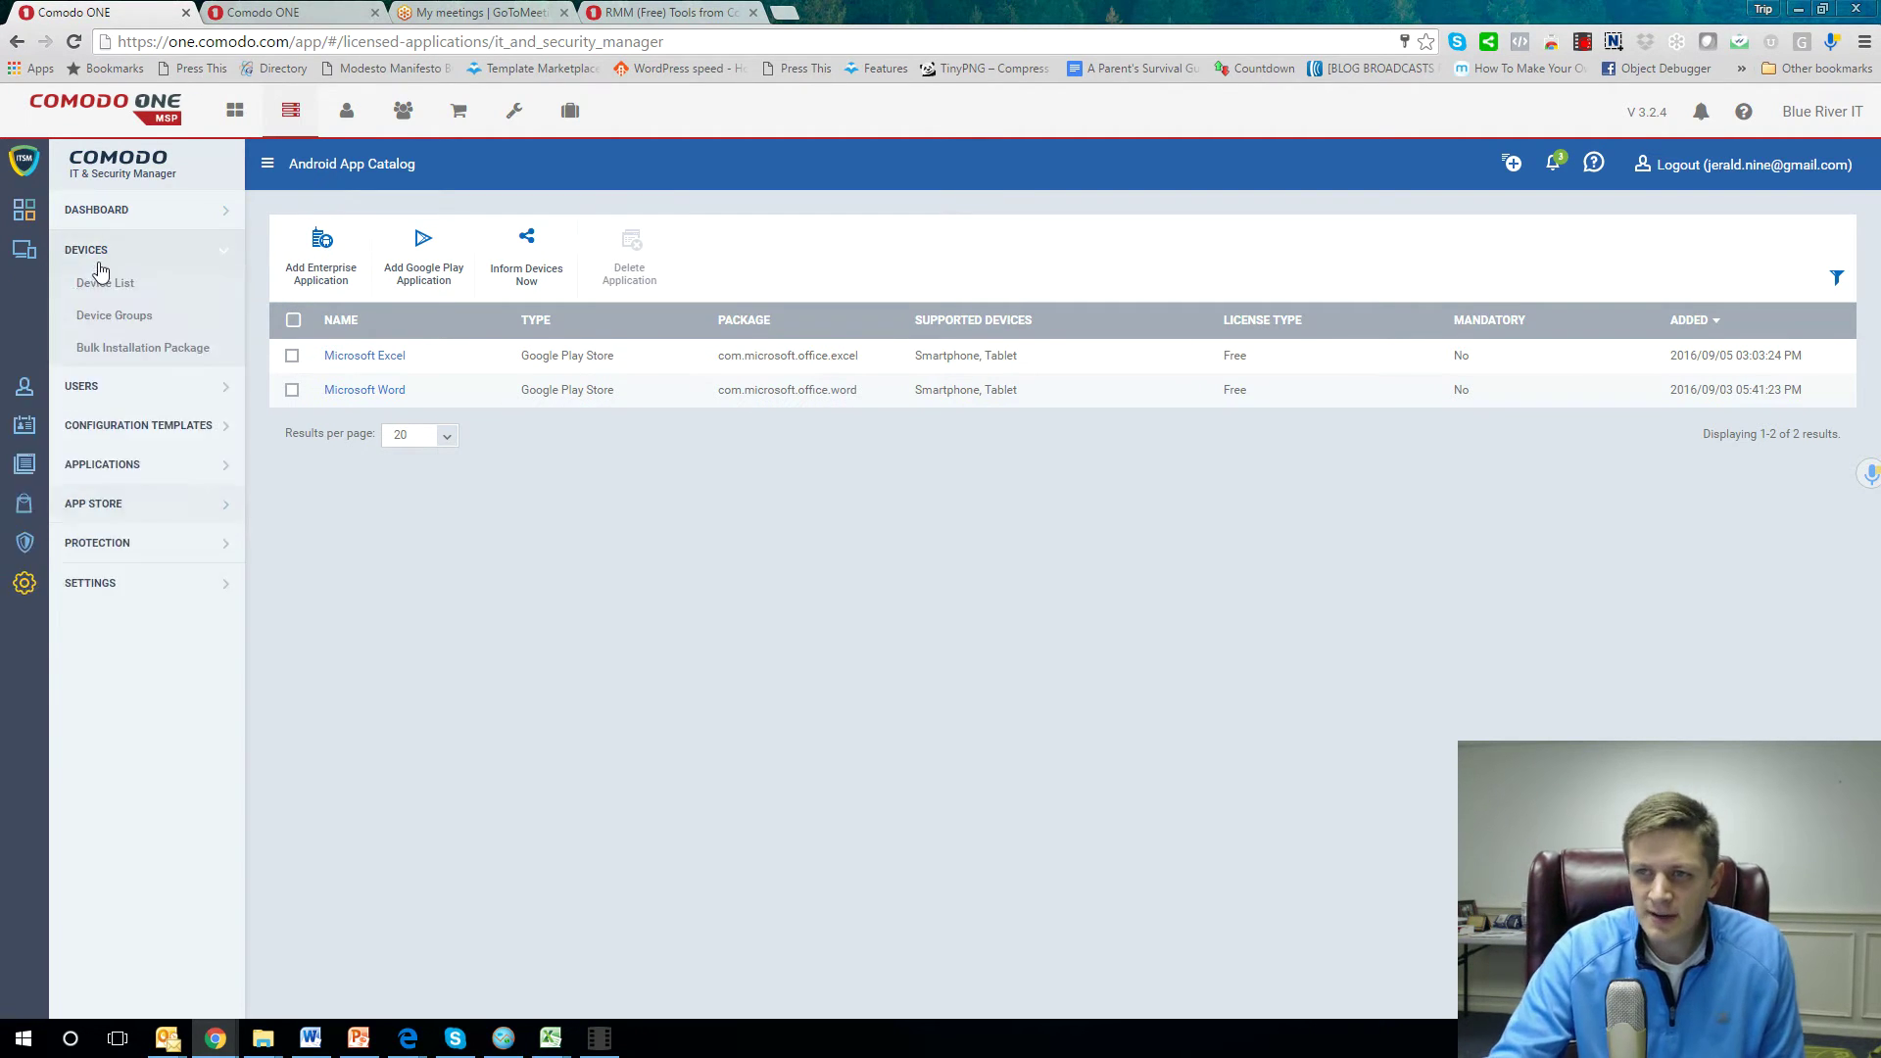
{"action": "left_click", "coordinate": [110, 282]}
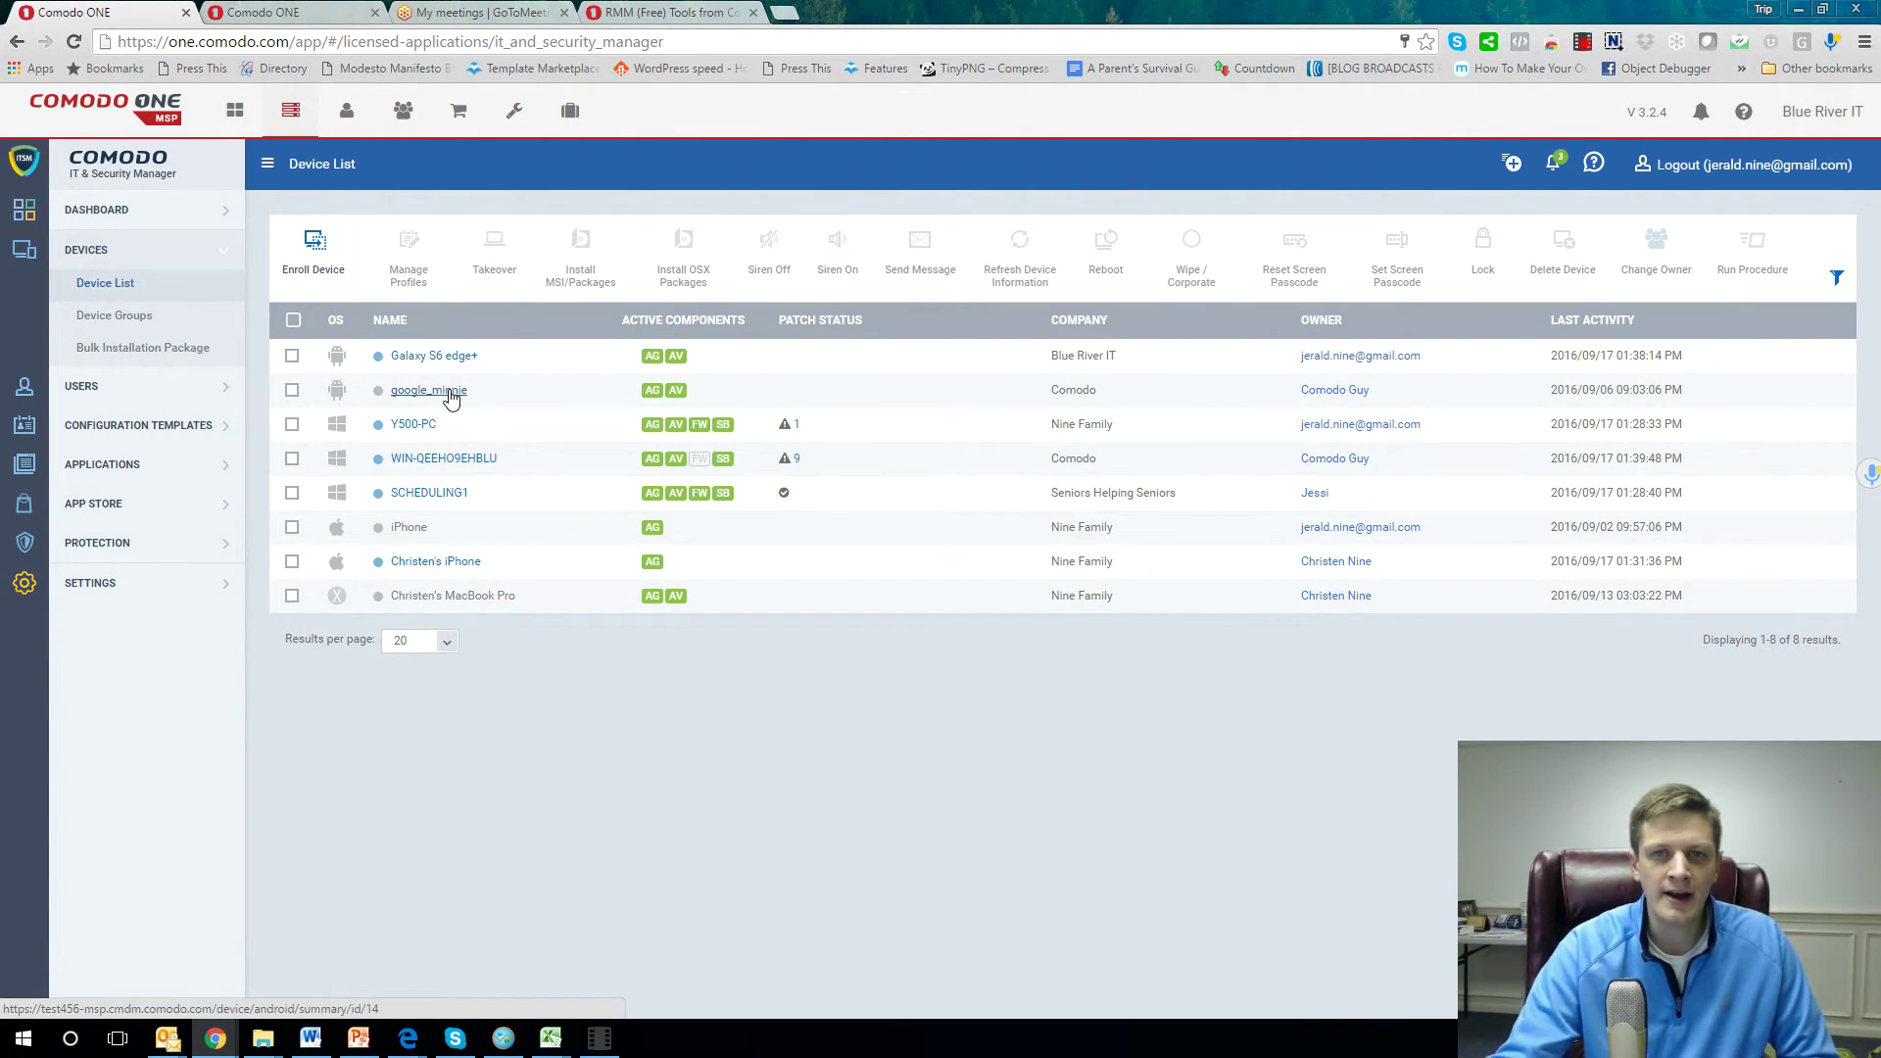
Open the google_minnie device and view its Sneak Peek tab.
{"action": "left_click", "coordinate": [450, 392]}
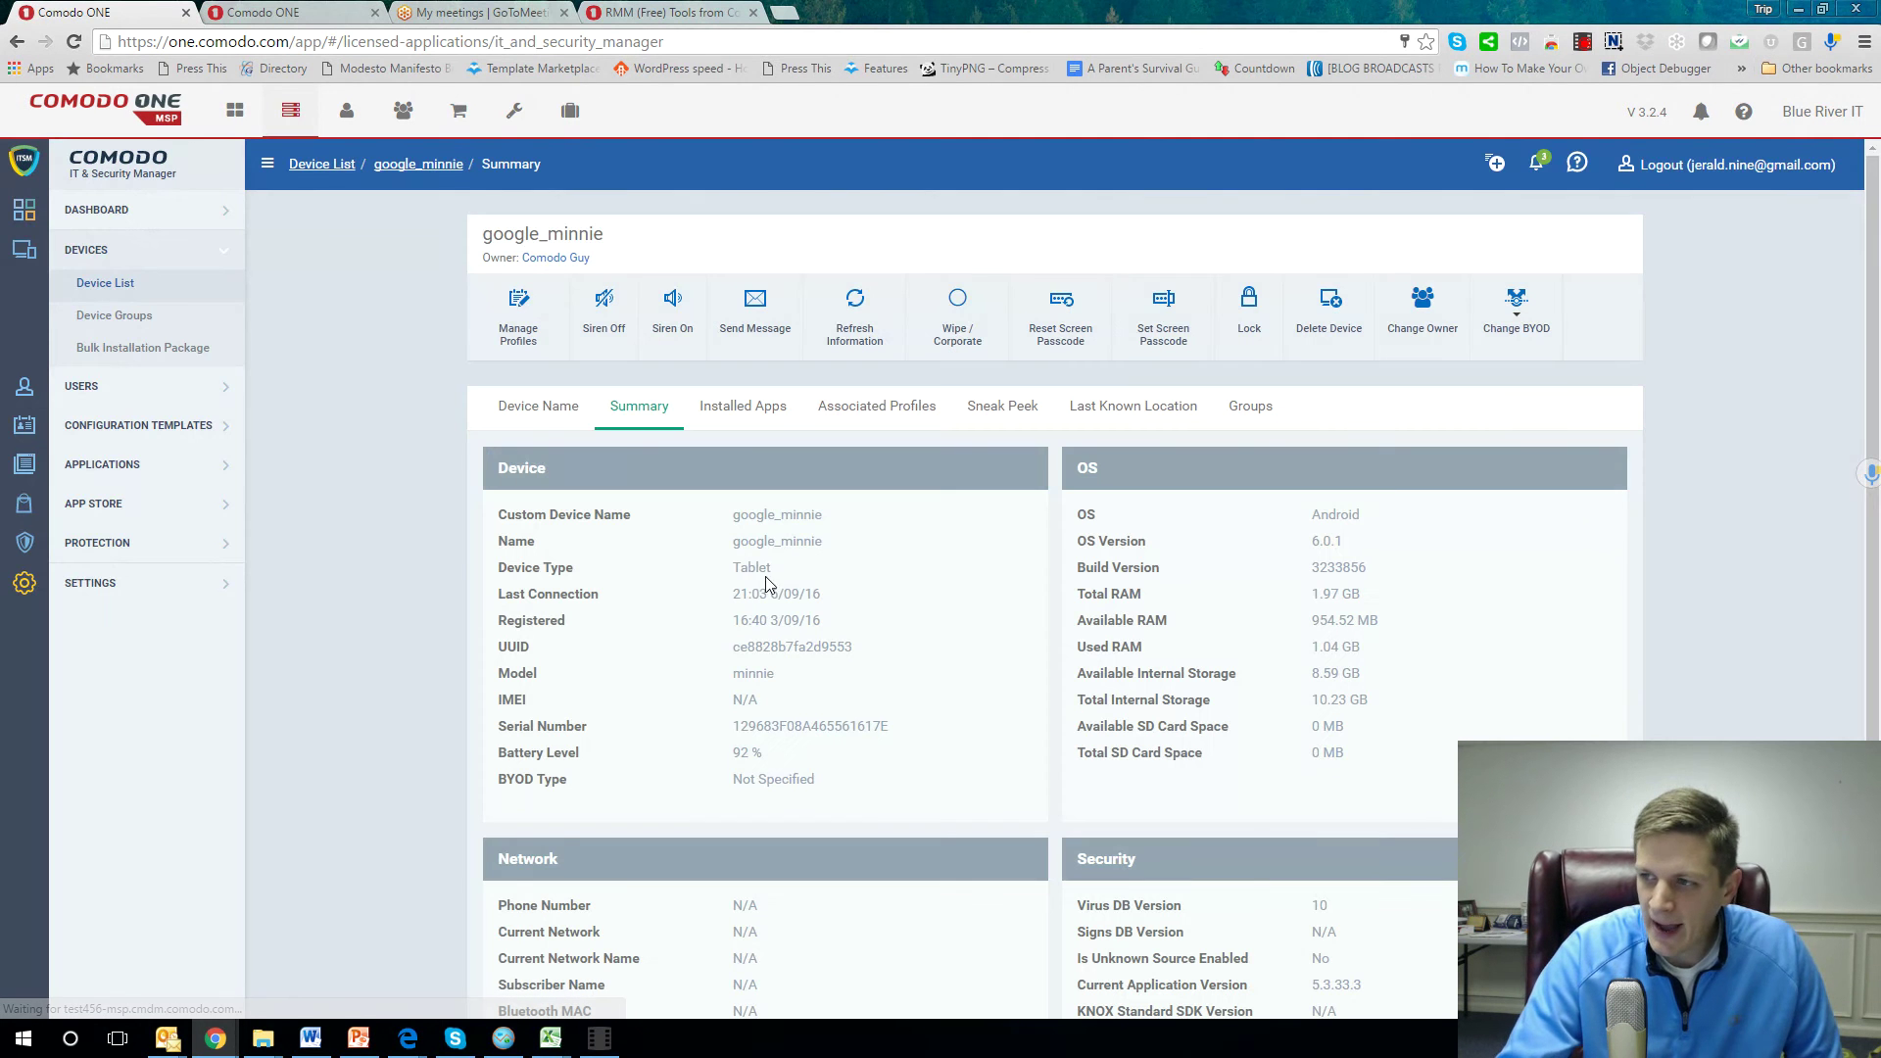
{"action": "scroll", "coordinate": [715, 519], "scroll_direction": "down", "scroll_amount": 2}
{"action": "scroll", "coordinate": [700, 563], "scroll_direction": "up", "scroll_amount": 2}
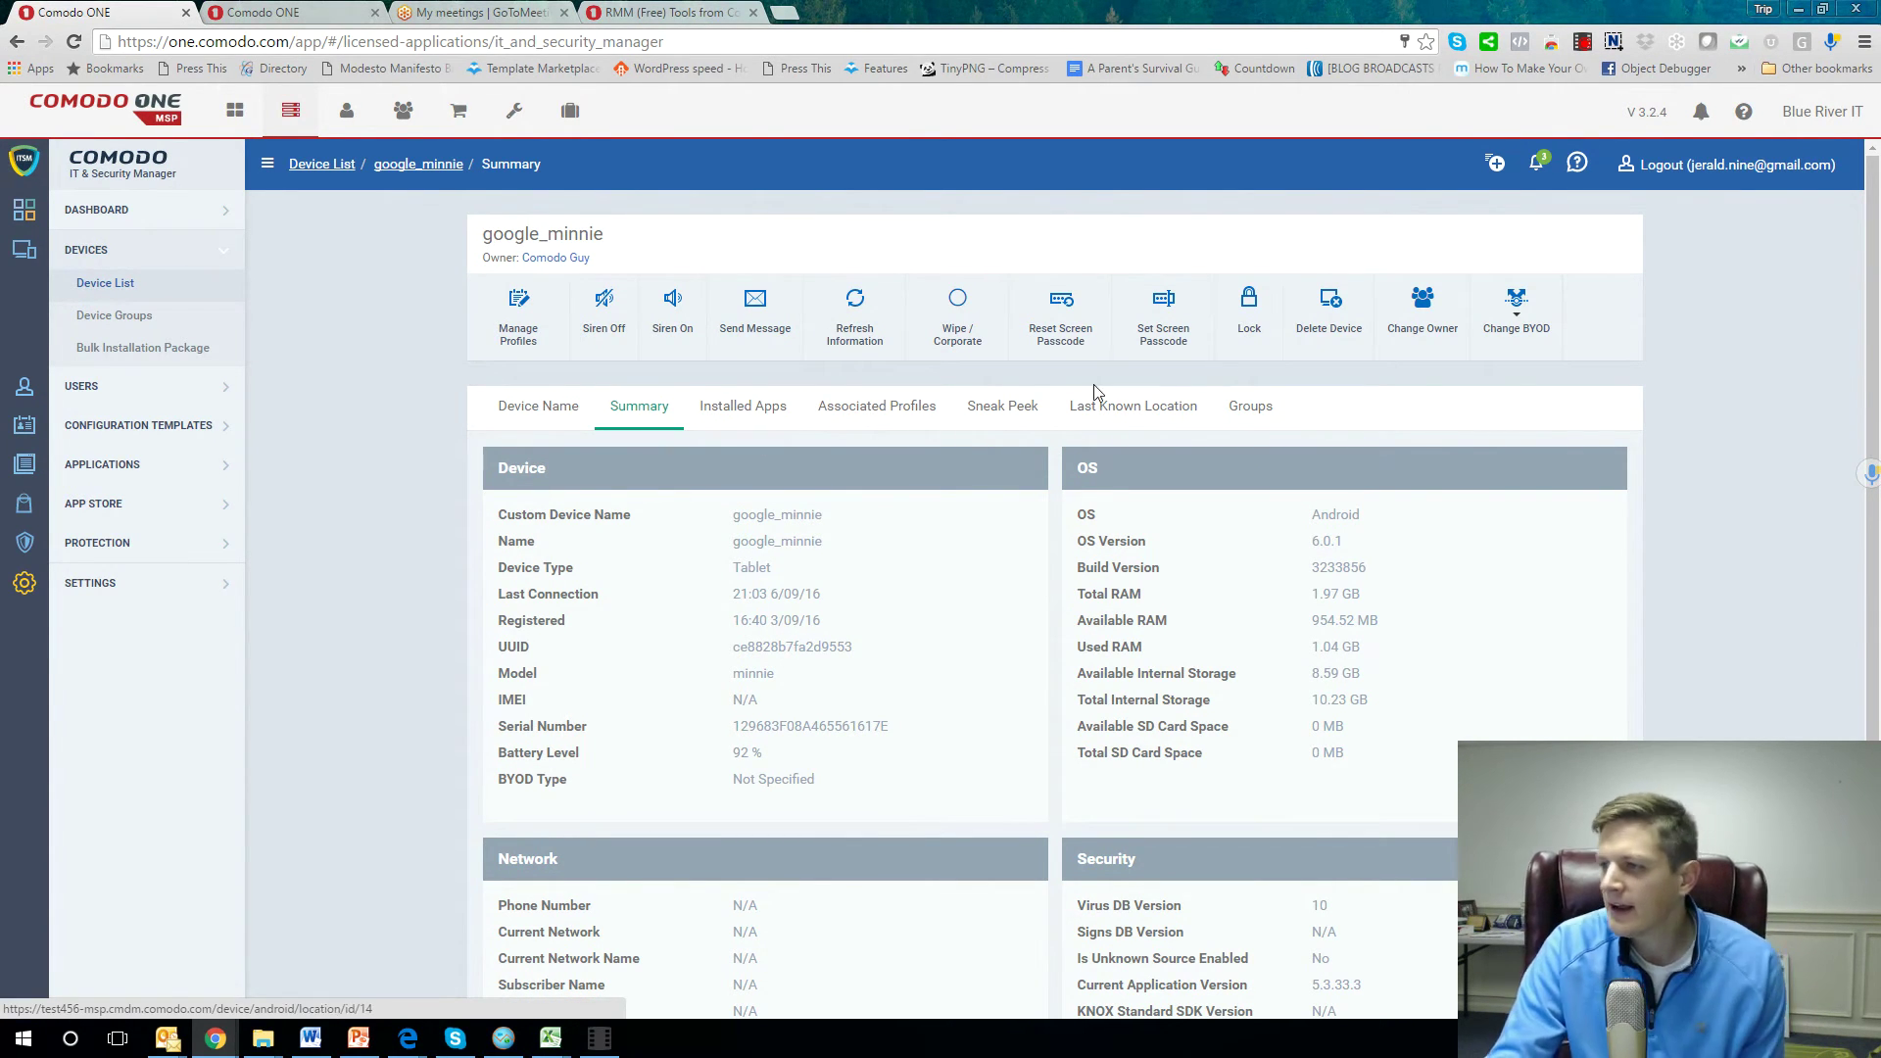
{"action": "left_click", "coordinate": [1021, 412]}
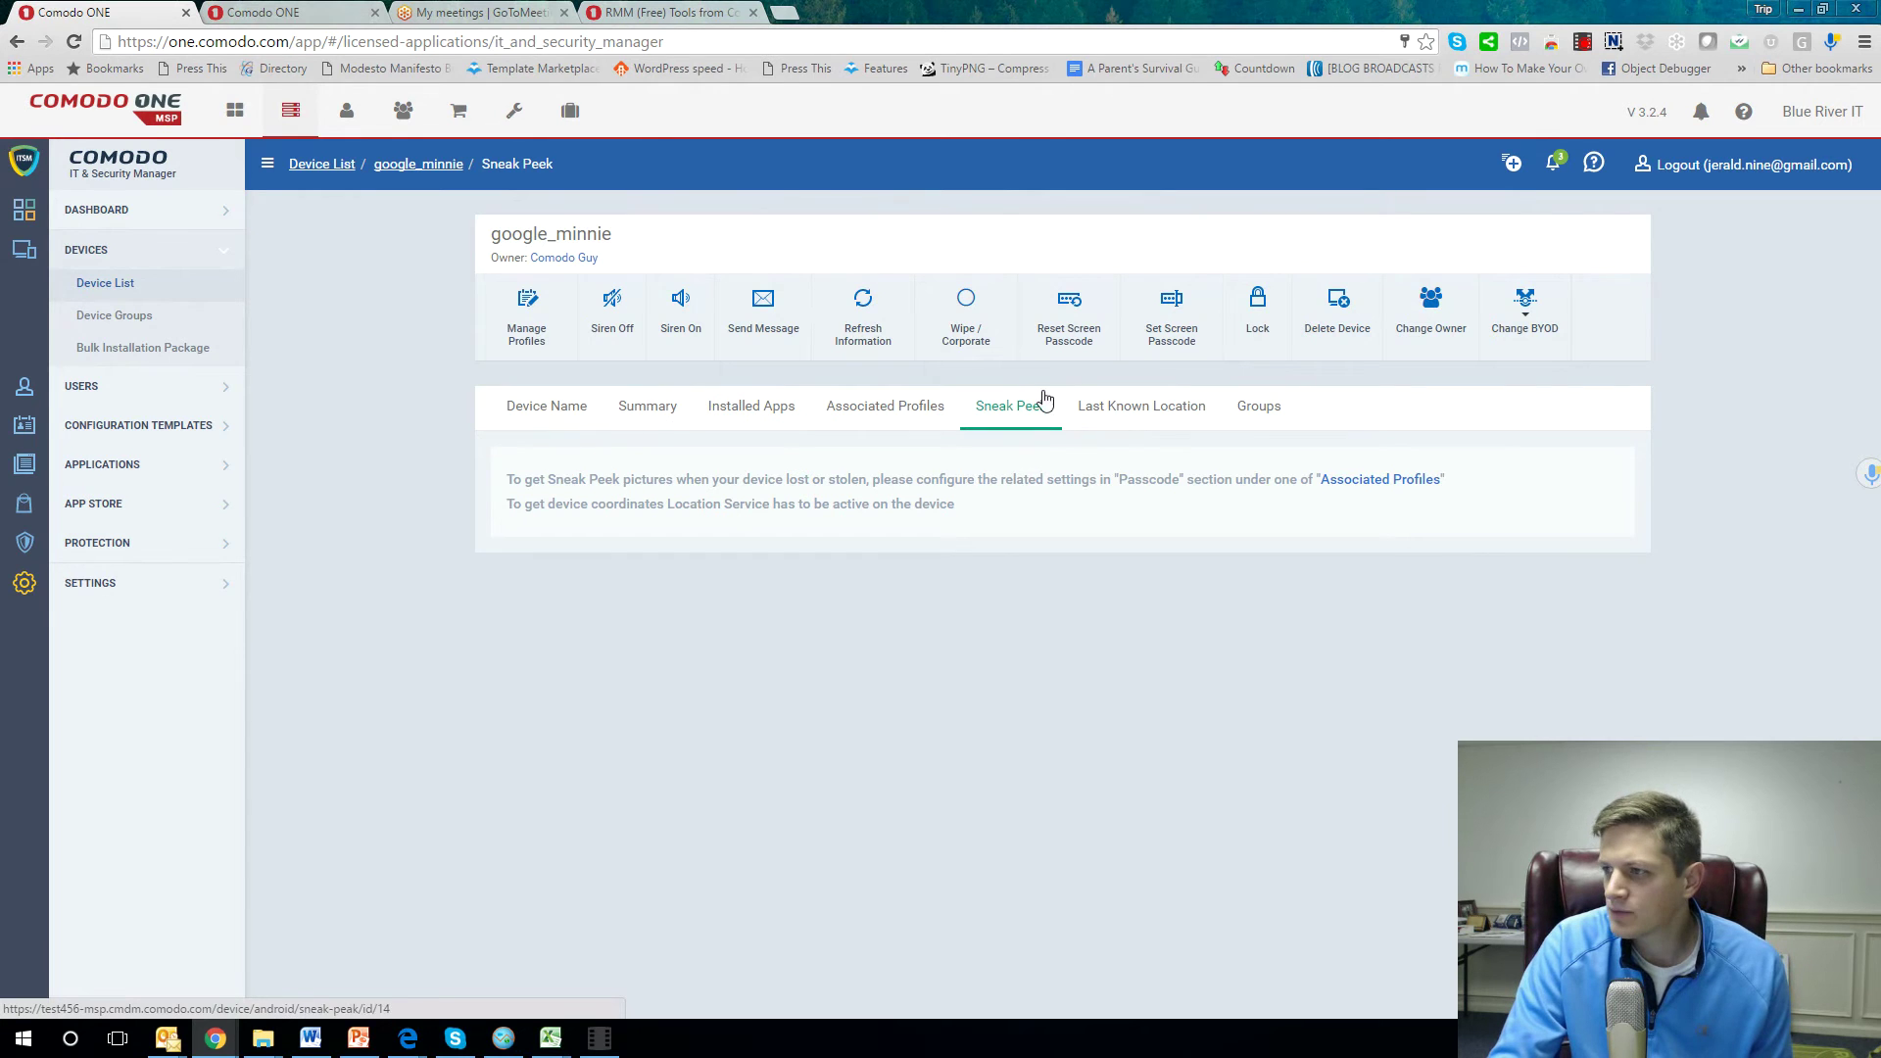
View google_minnie's Last Known Location and adjust the map to show the area around Bedford and Manchester.
{"action": "left_click", "coordinate": [1105, 405]}
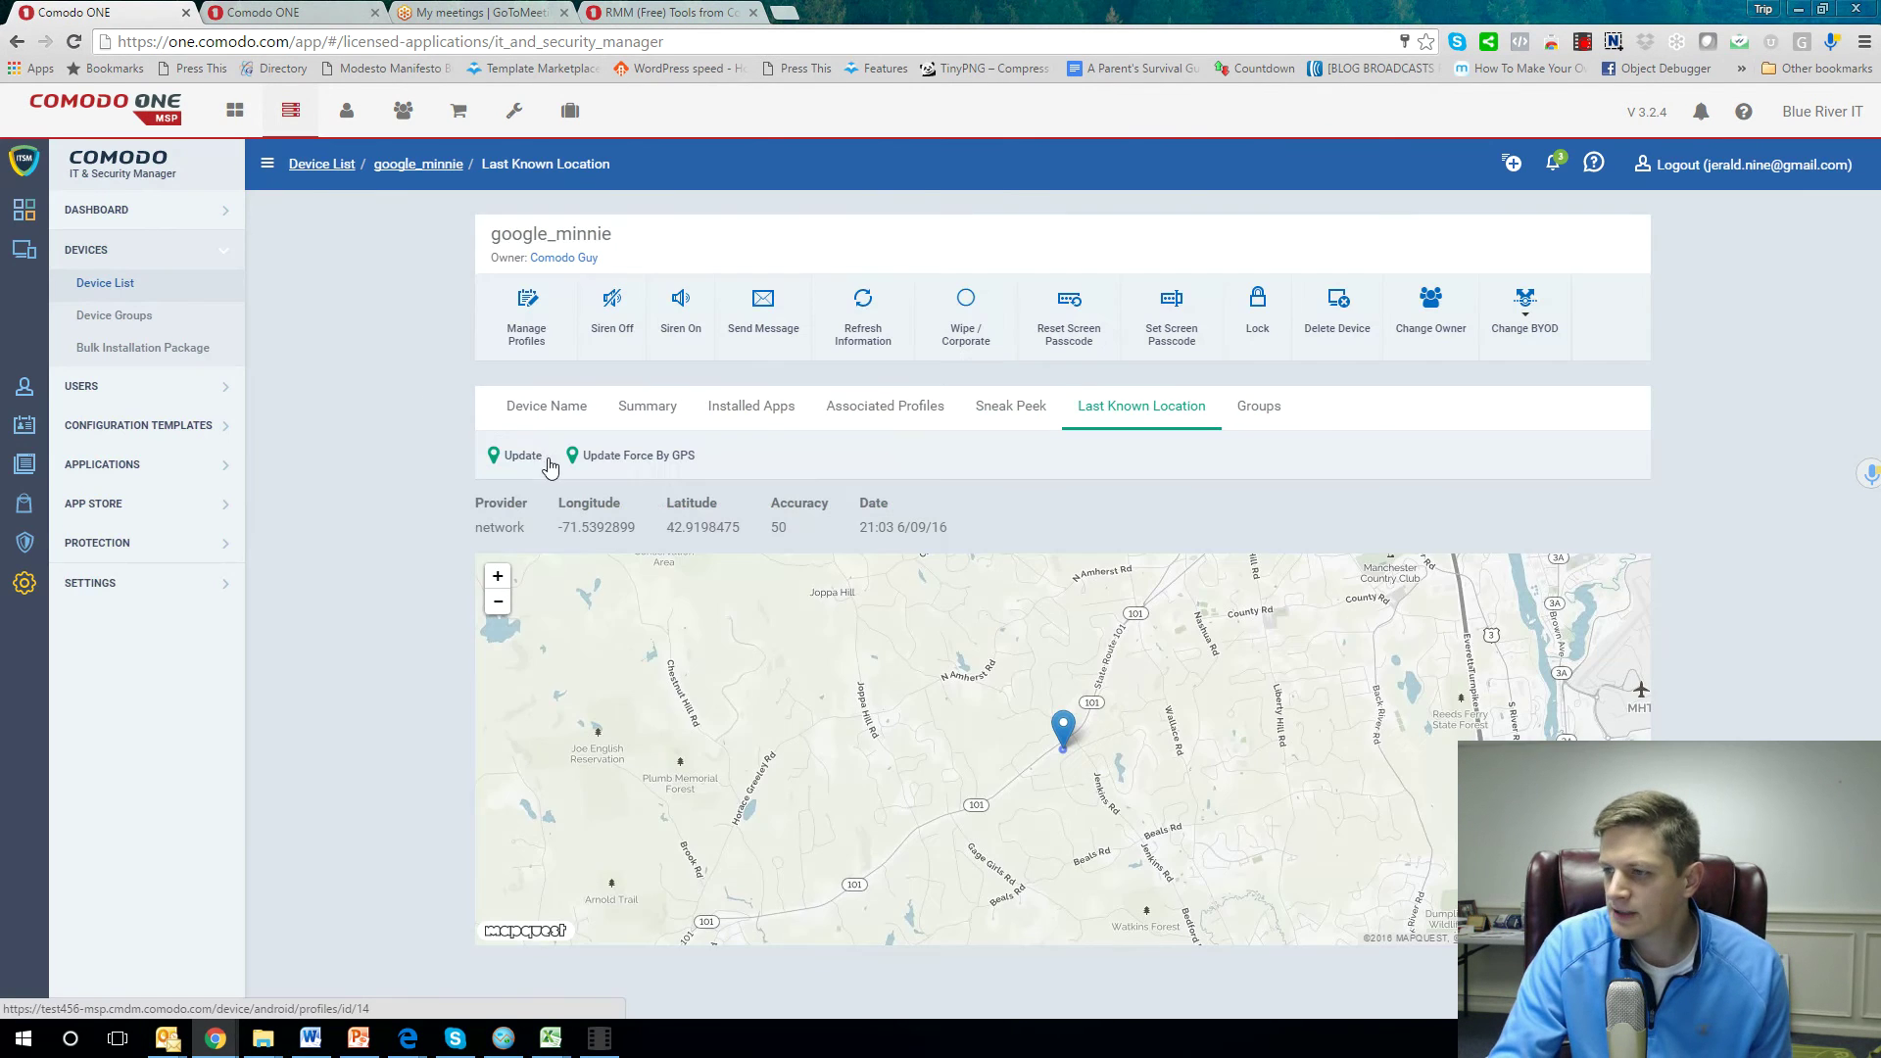
{"action": "scroll", "coordinate": [1019, 706], "scroll_direction": "down", "scroll_amount": 3}
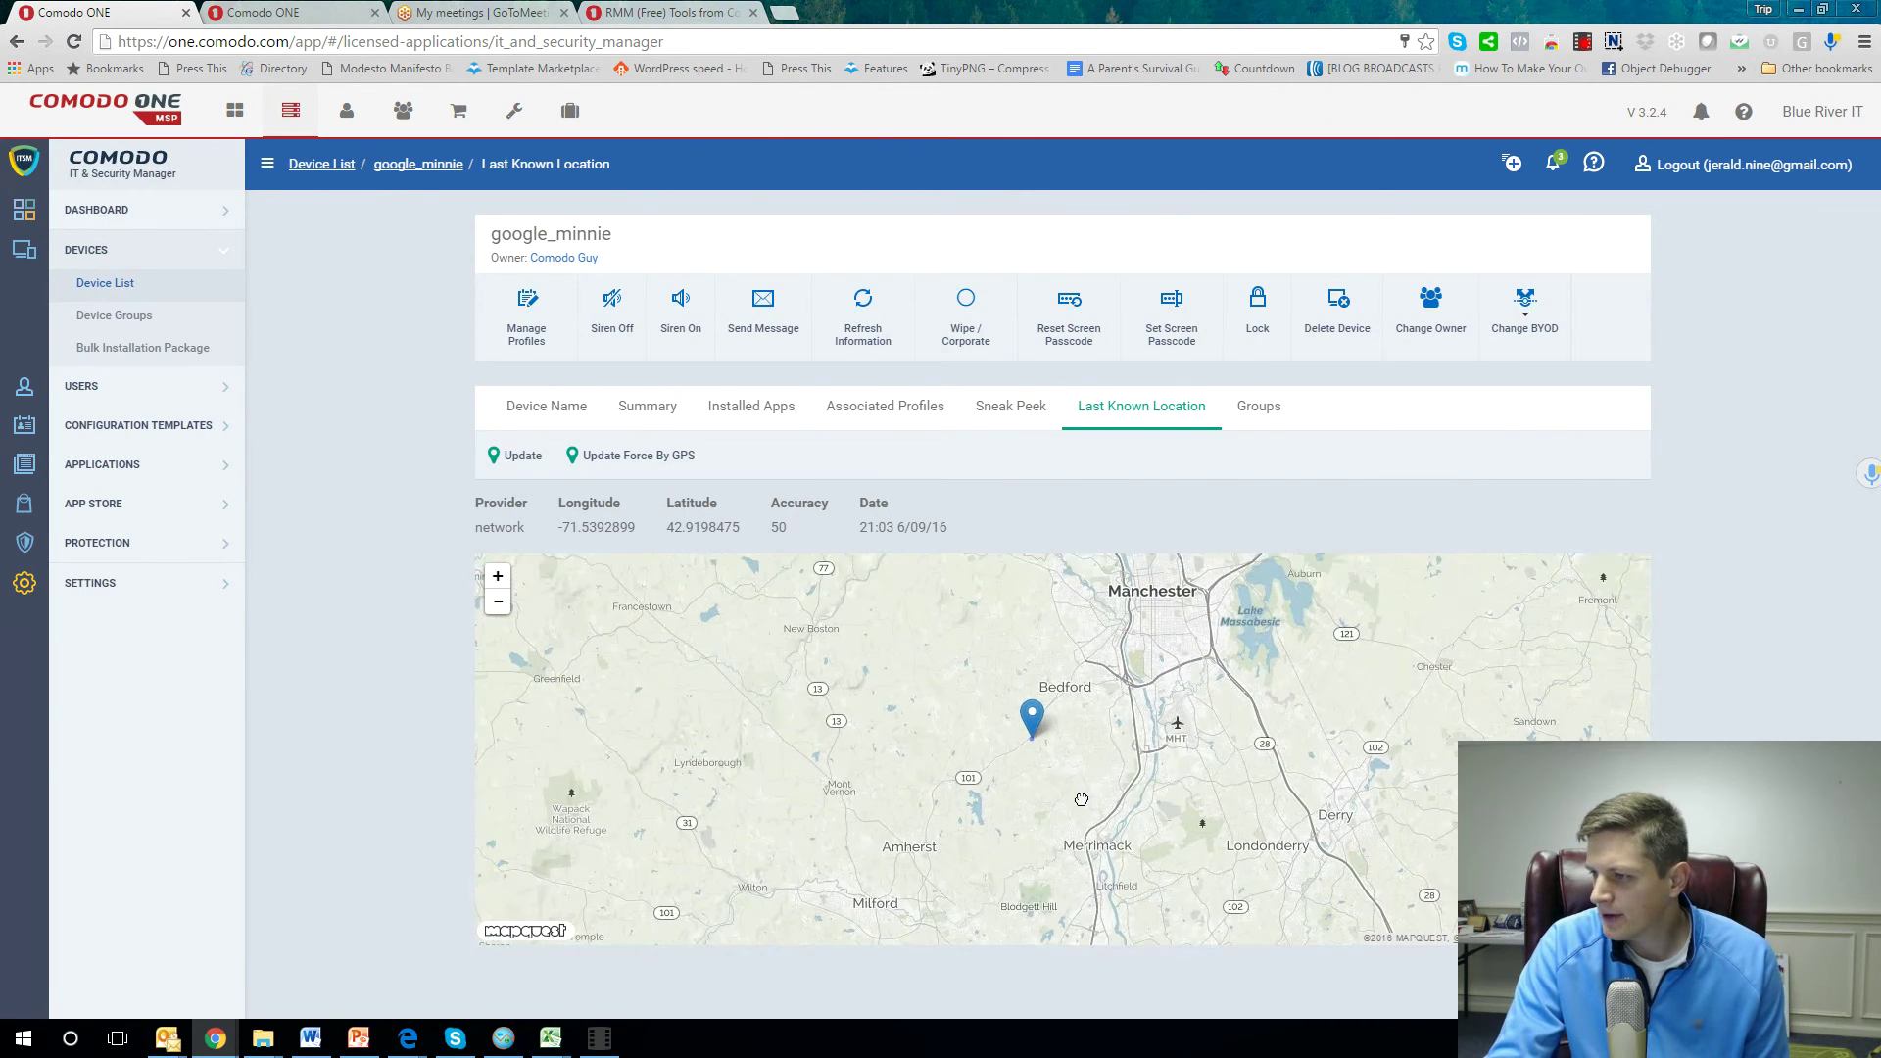
{"action": "scroll", "coordinate": [927, 714], "scroll_direction": "down", "scroll_amount": 1}
{"action": "scroll", "coordinate": [980, 725], "scroll_direction": "up", "scroll_amount": 1}
{"action": "mouse_move", "coordinate": [994, 730]}
{"action": "left_mouse_down"}
{"action": "mouse_move", "coordinate": [944, 648]}
{"action": "mouse_move", "coordinate": [854, 664]}
{"action": "left_mouse_up"}
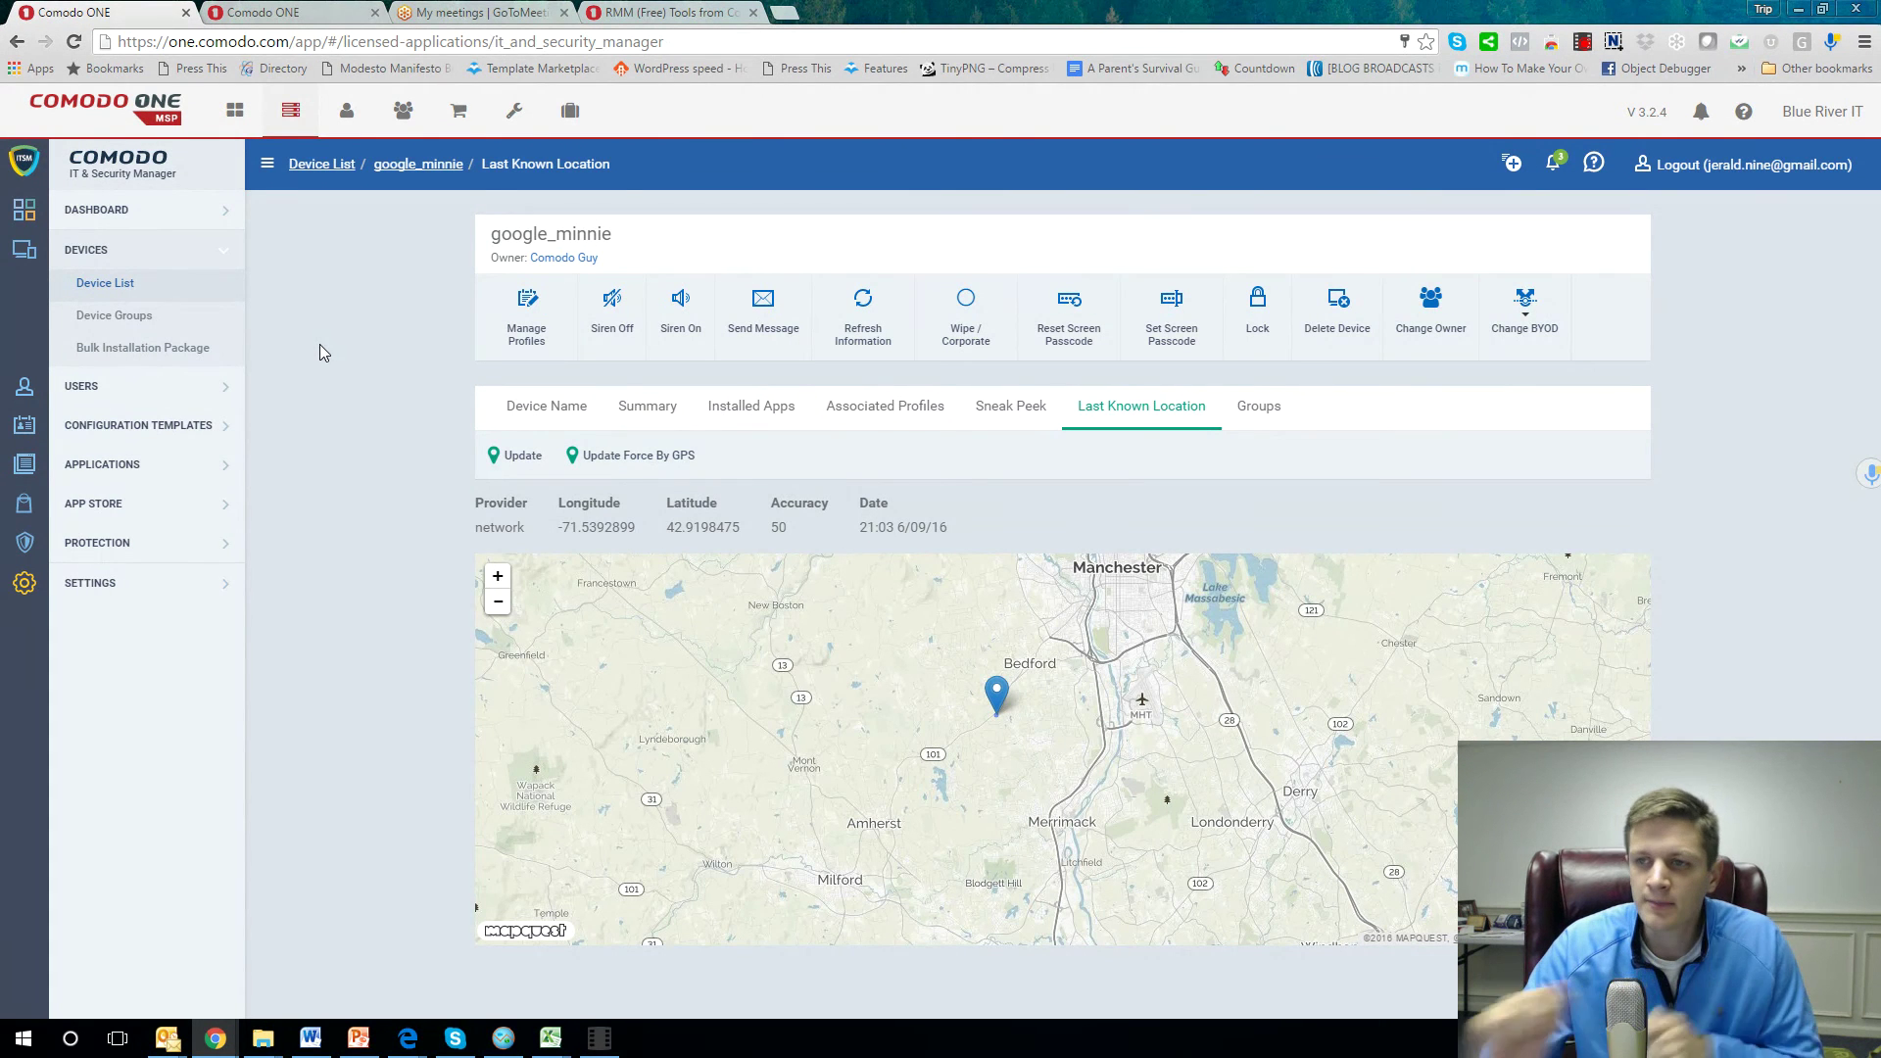
Return to the Device List, then expand the App Store and Devices sidebar menus.
{"action": "left_click", "coordinate": [119, 283]}
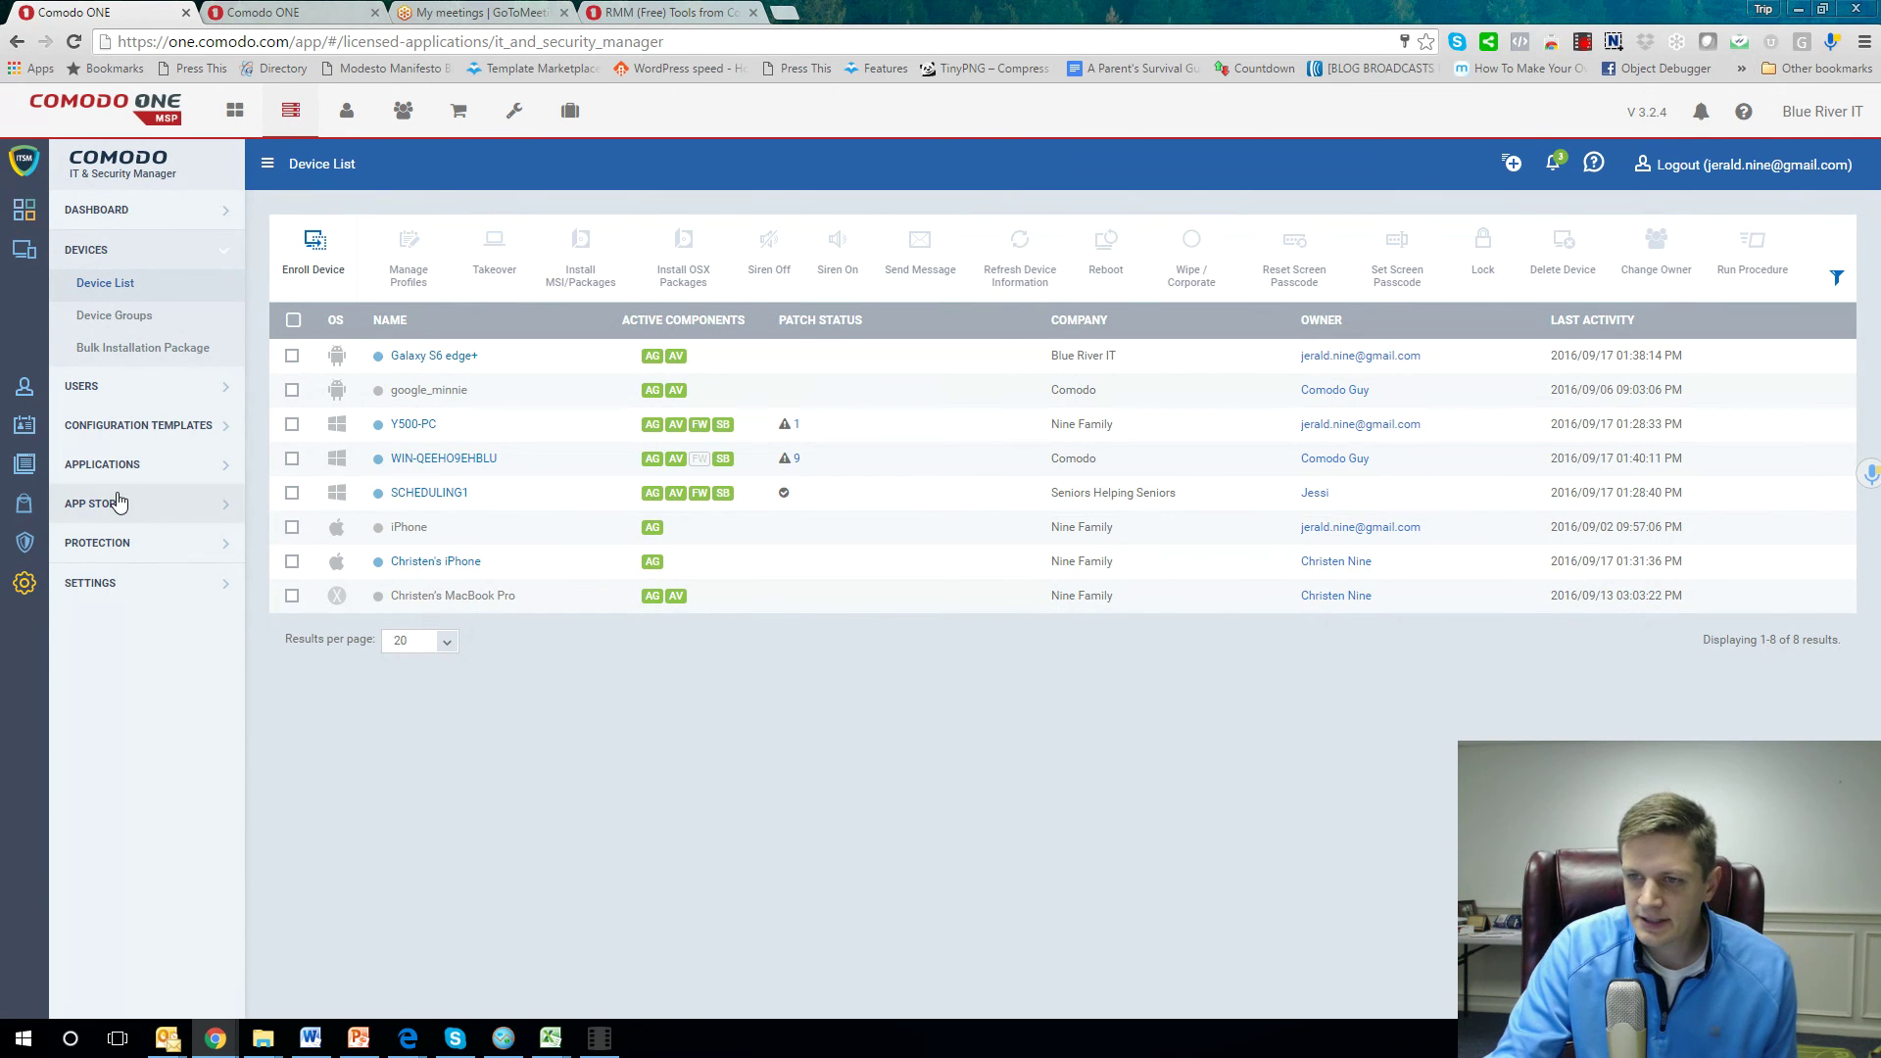
{"action": "left_click", "coordinate": [137, 503]}
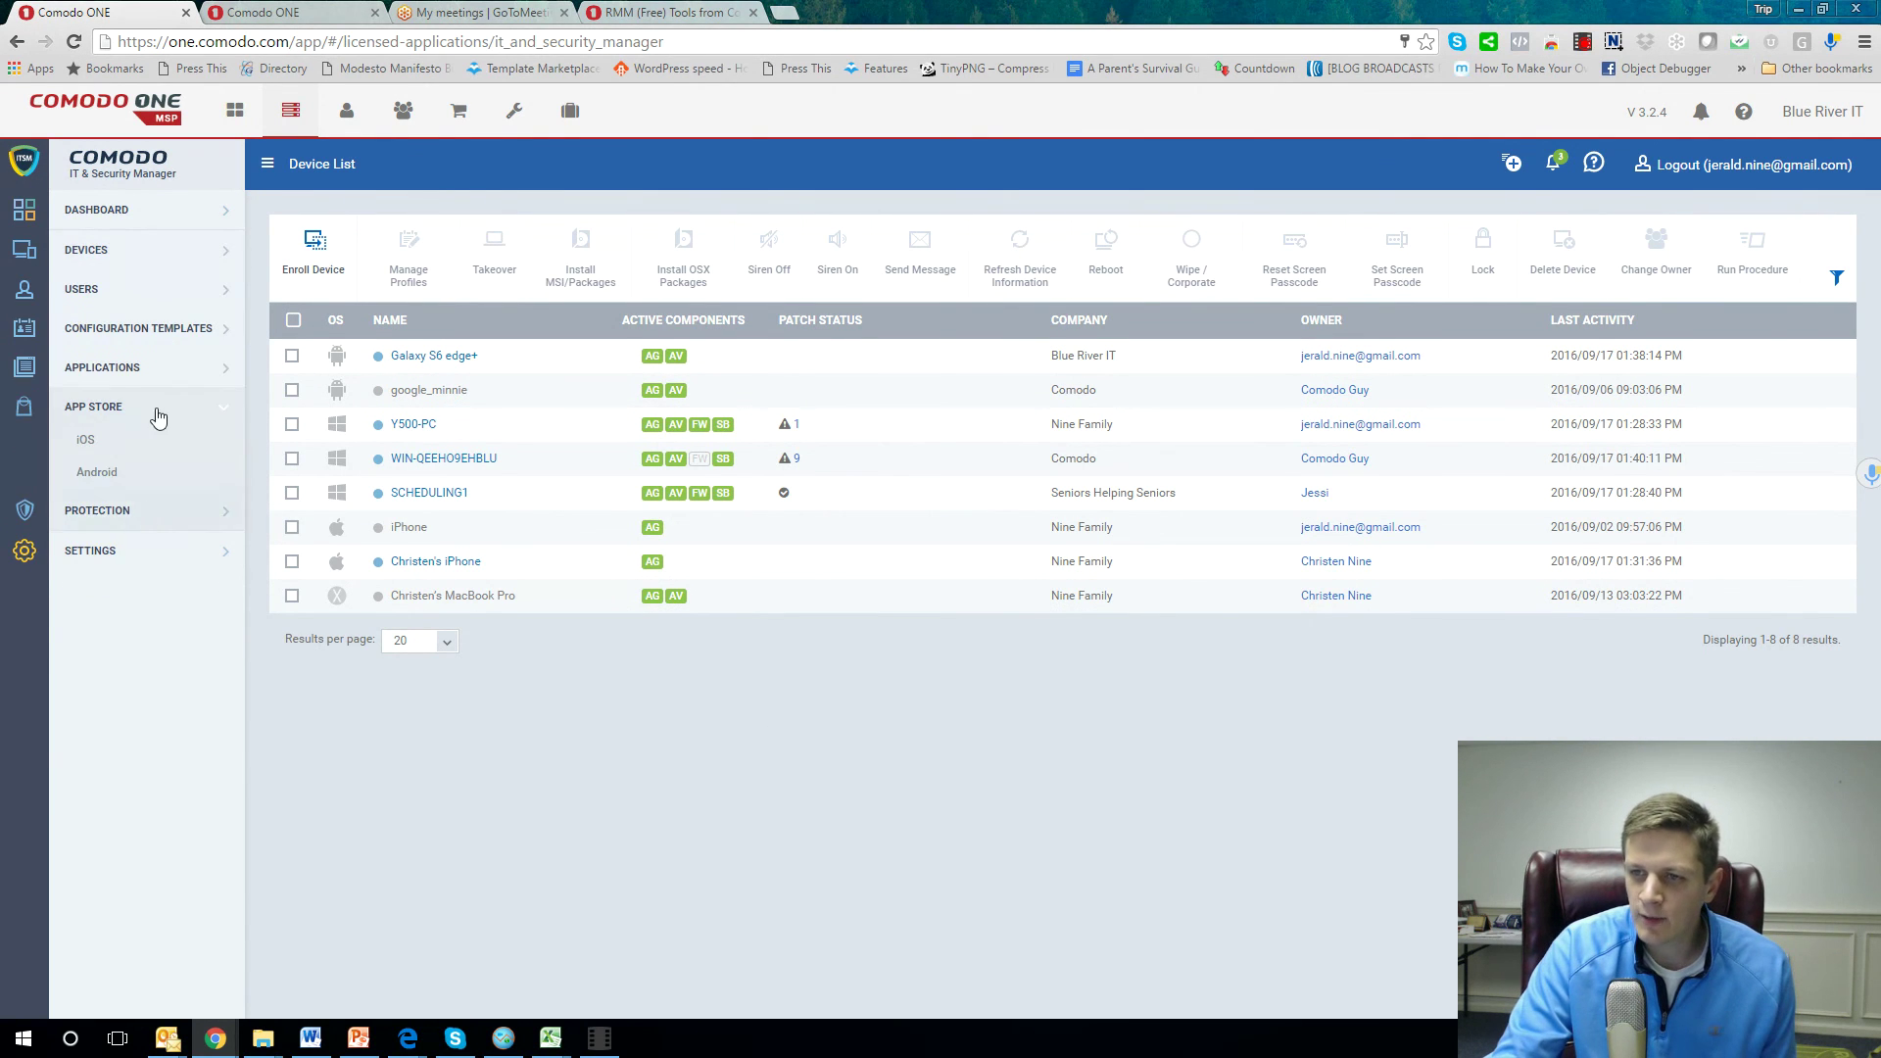
{"action": "left_click", "coordinate": [147, 253]}
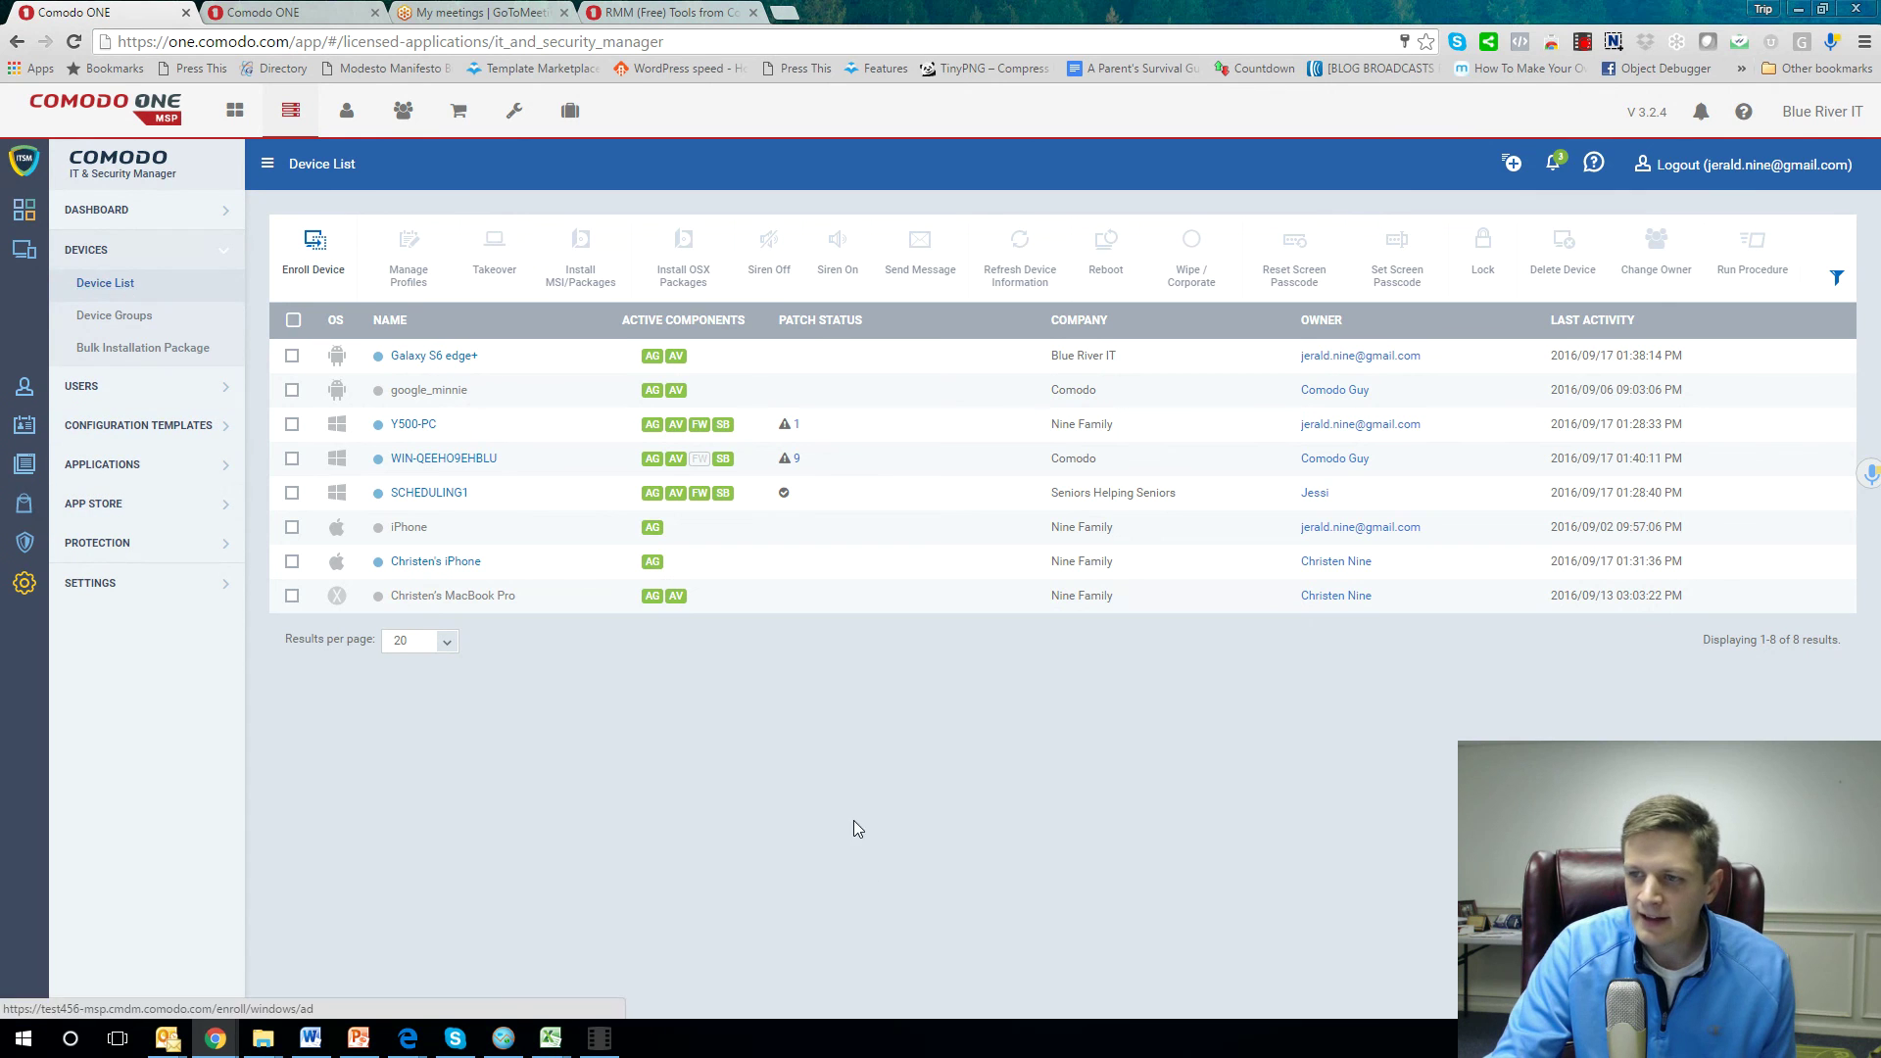